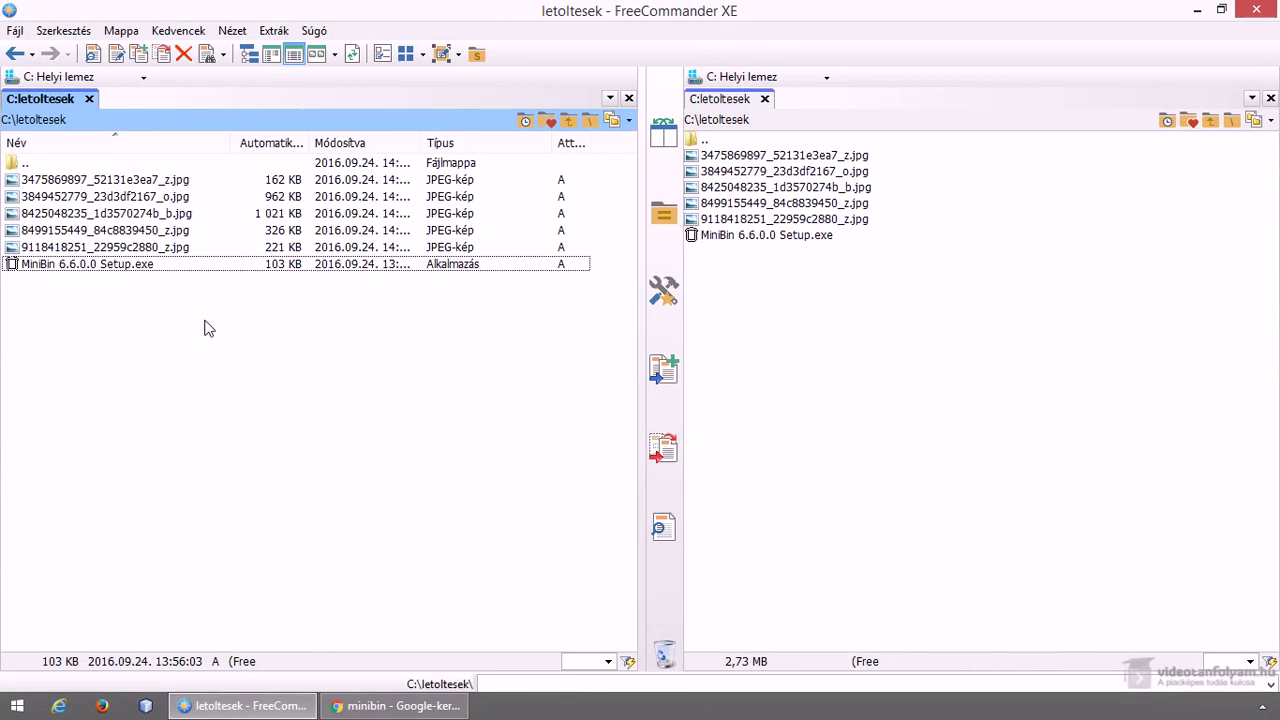
Delete the five JPEG images from C:\letoltesek, keeping the MiniBin setup file
{"action": "left_click", "coordinate": [175, 250]}
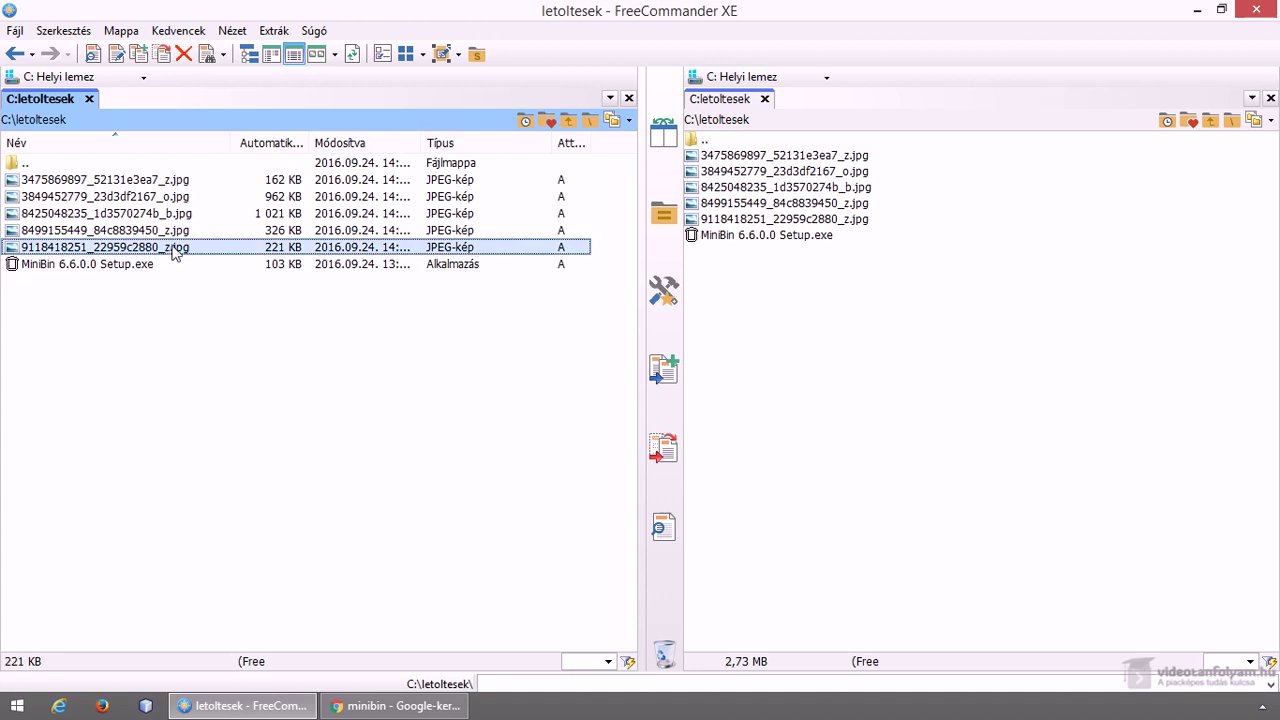
{"action": "left_click", "coordinate": [146, 183], "text": "shift"}
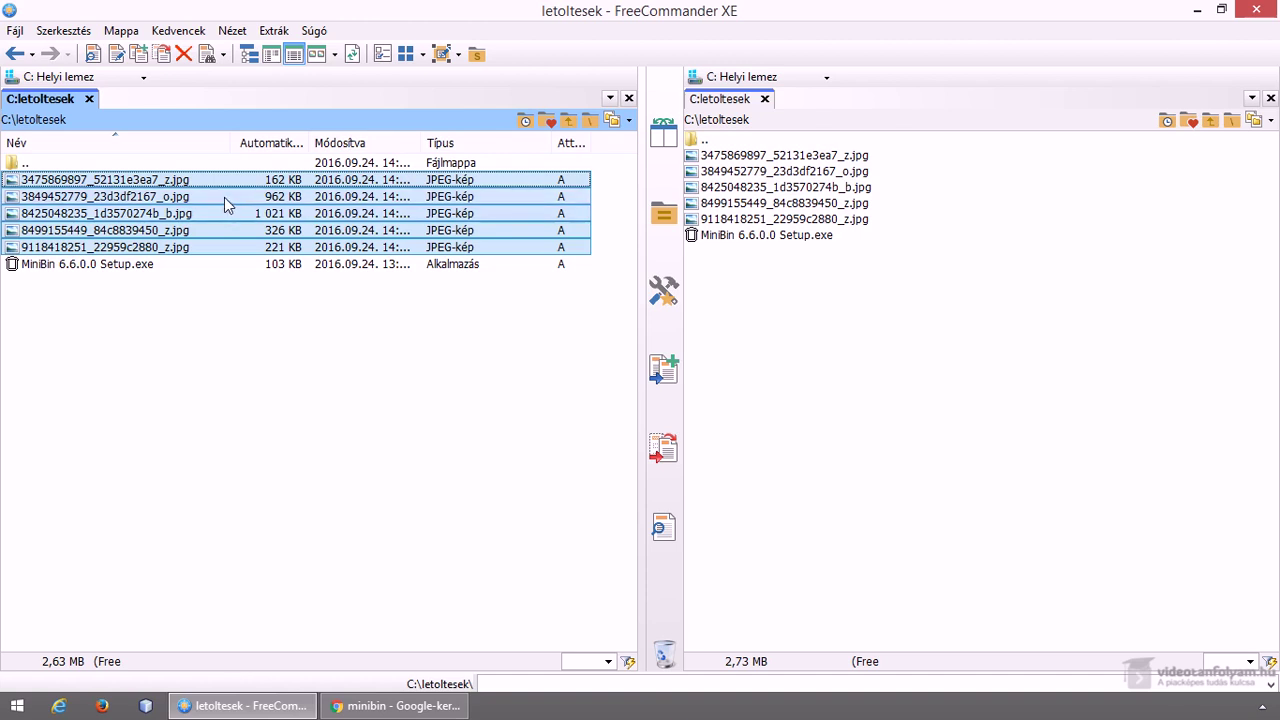
{"action": "key", "text": "Delete"}
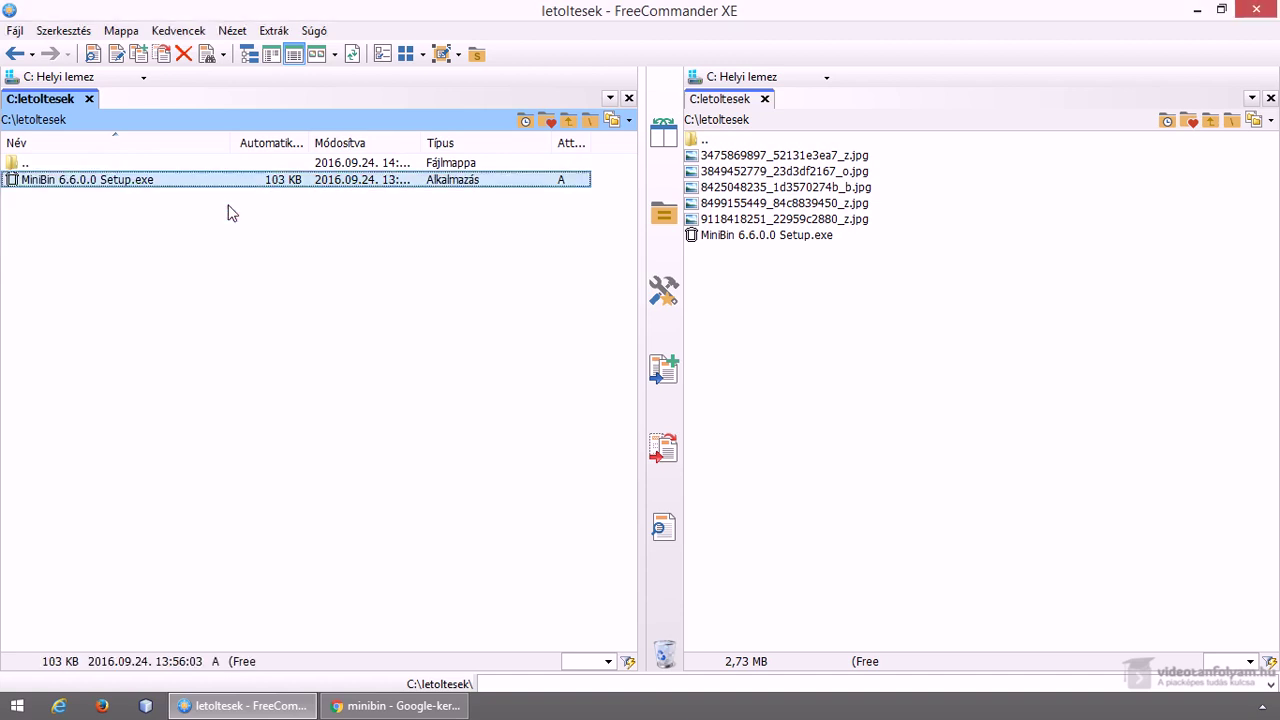
Show the desktop and open the Recycle Bin (Lomtár) to view the deleted images
{"action": "left_click", "coordinate": [1197, 10]}
{"action": "left_click", "coordinate": [1197, 12]}
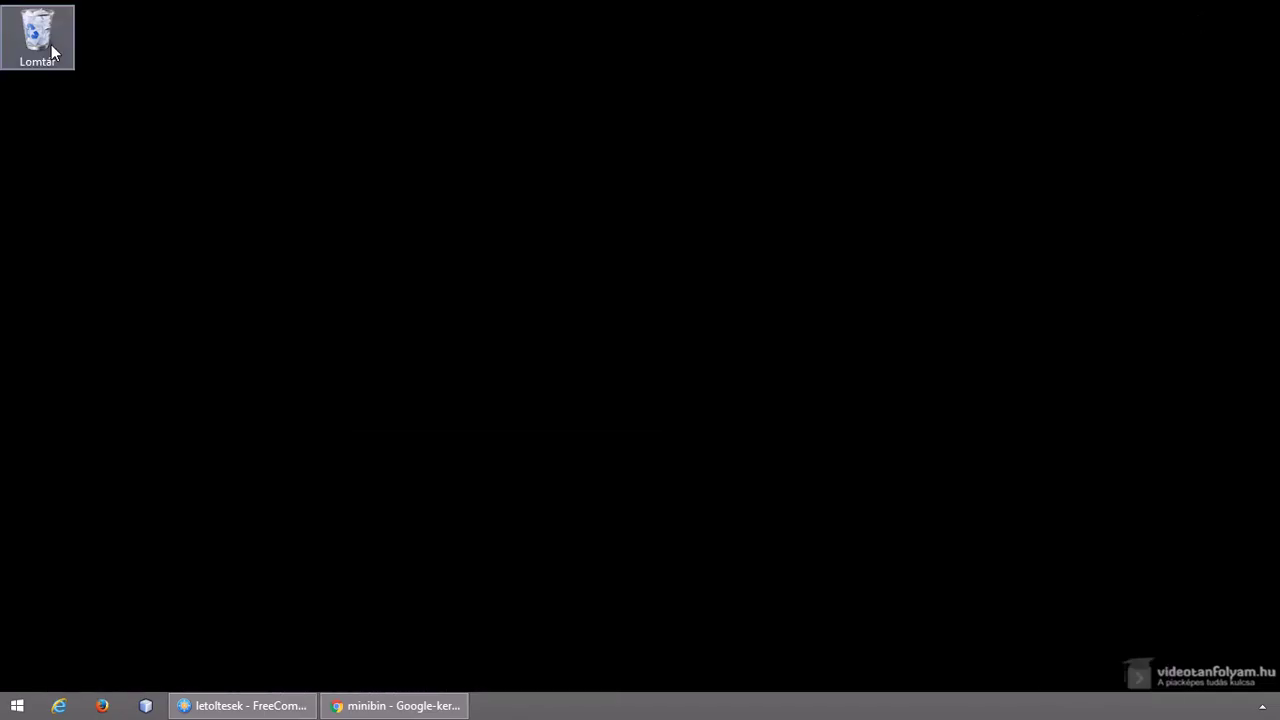
{"action": "double_click", "coordinate": [51, 44]}
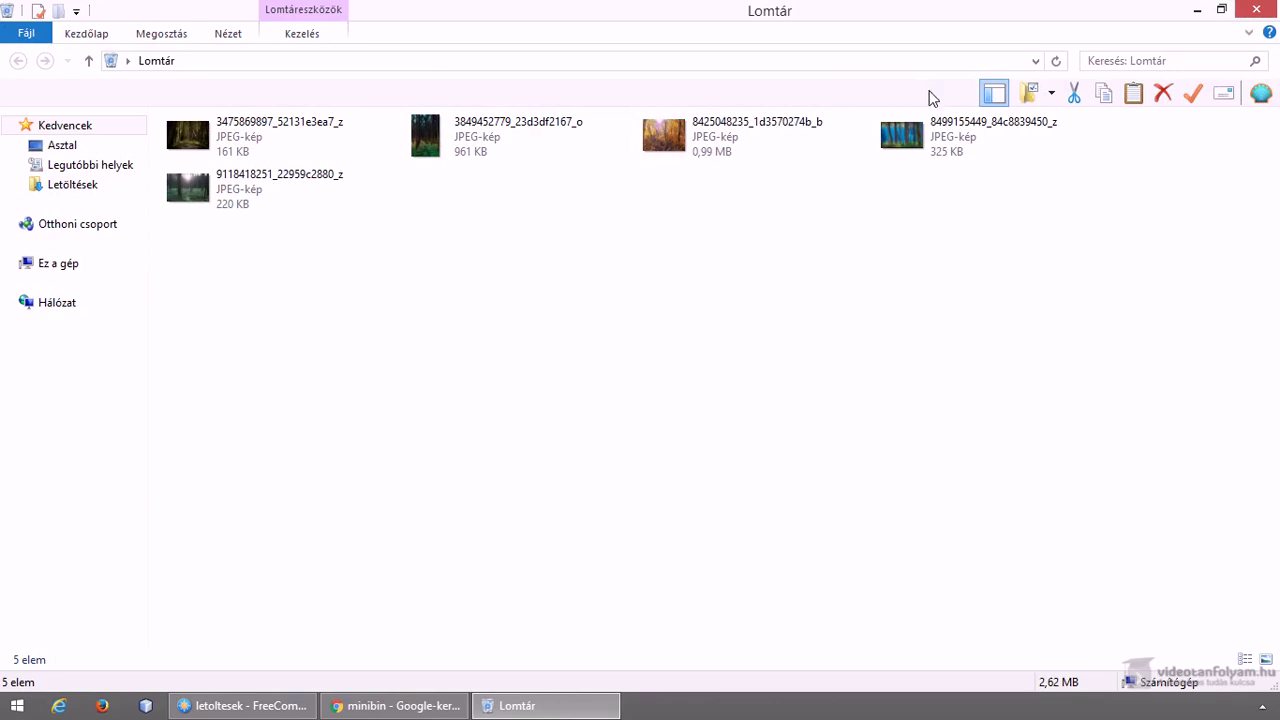
{"action": "left_click", "coordinate": [1256, 10]}
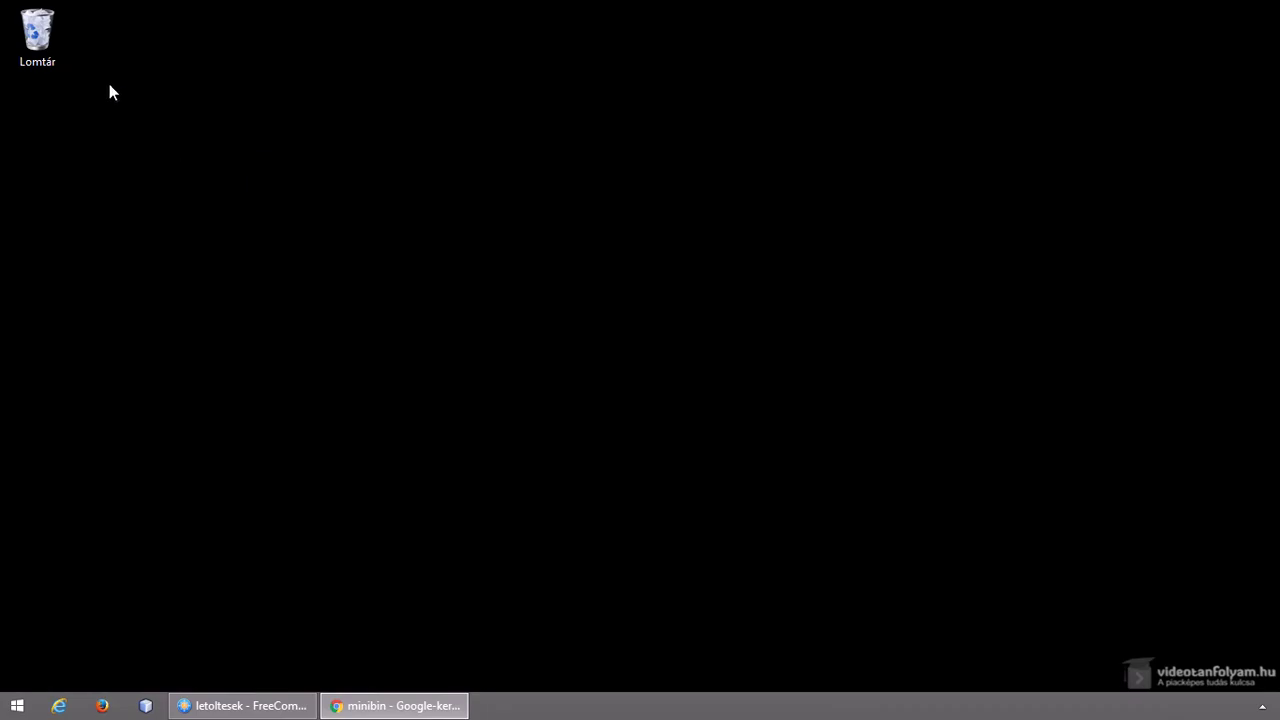
{"action": "left_click", "coordinate": [41, 52]}
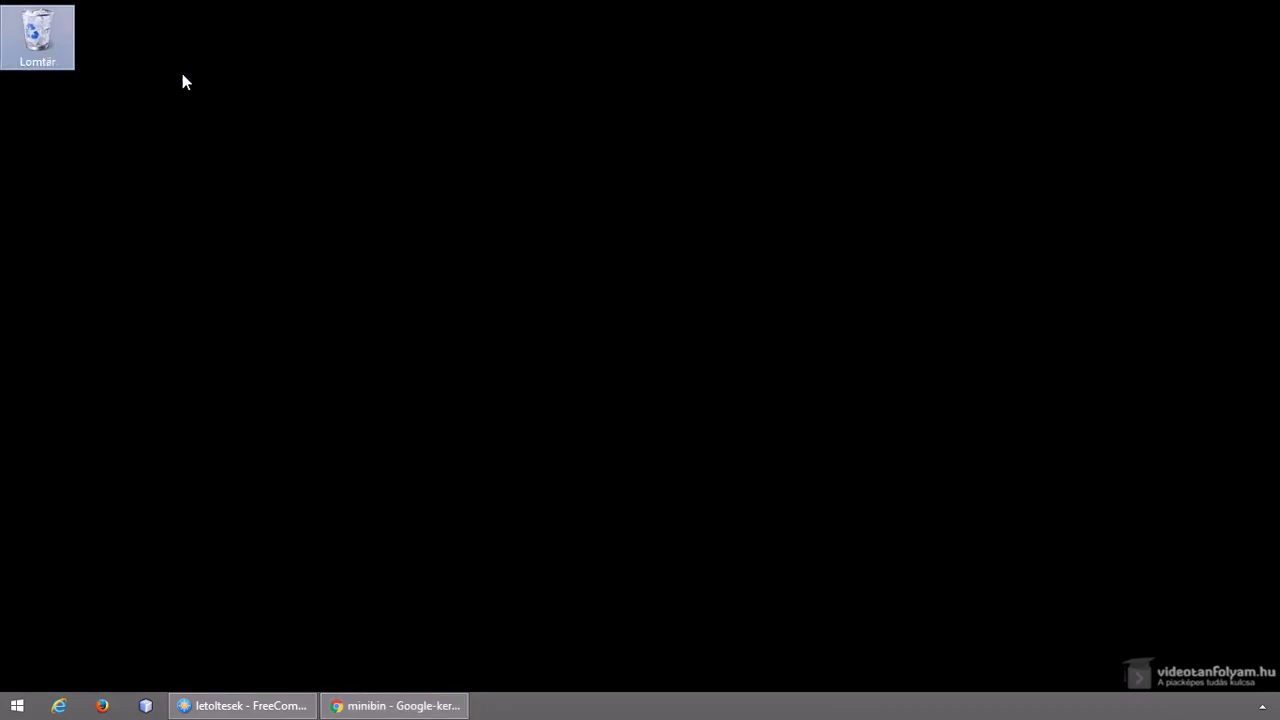
{"action": "double_click", "coordinate": [66, 56]}
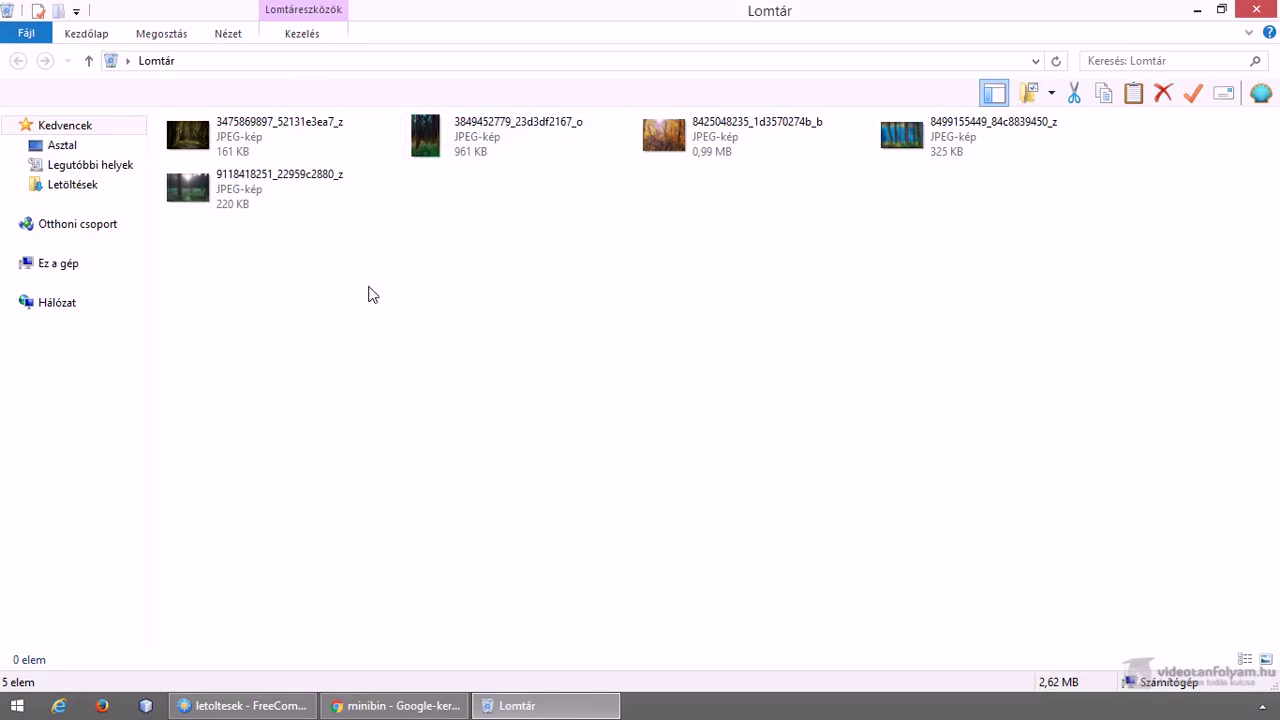
{"action": "left_click", "coordinate": [272, 204]}
{"action": "right_click", "coordinate": [272, 198]}
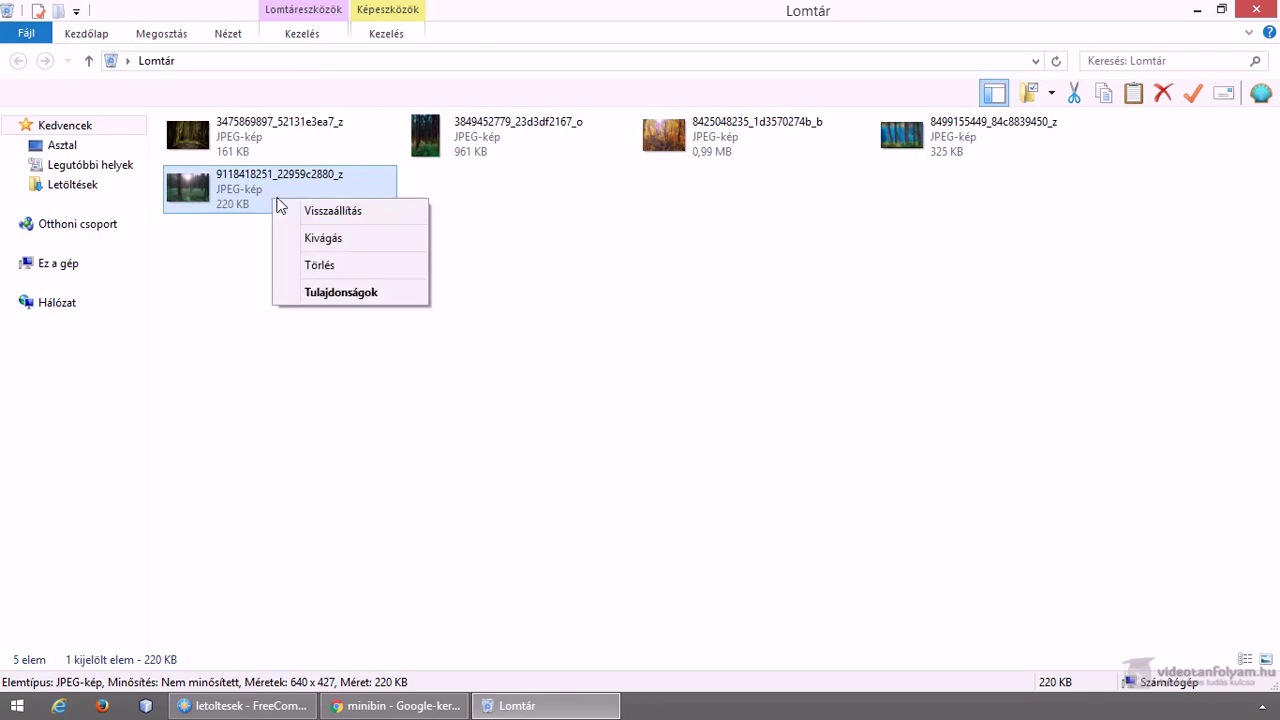
{"action": "left_click", "coordinate": [296, 212]}
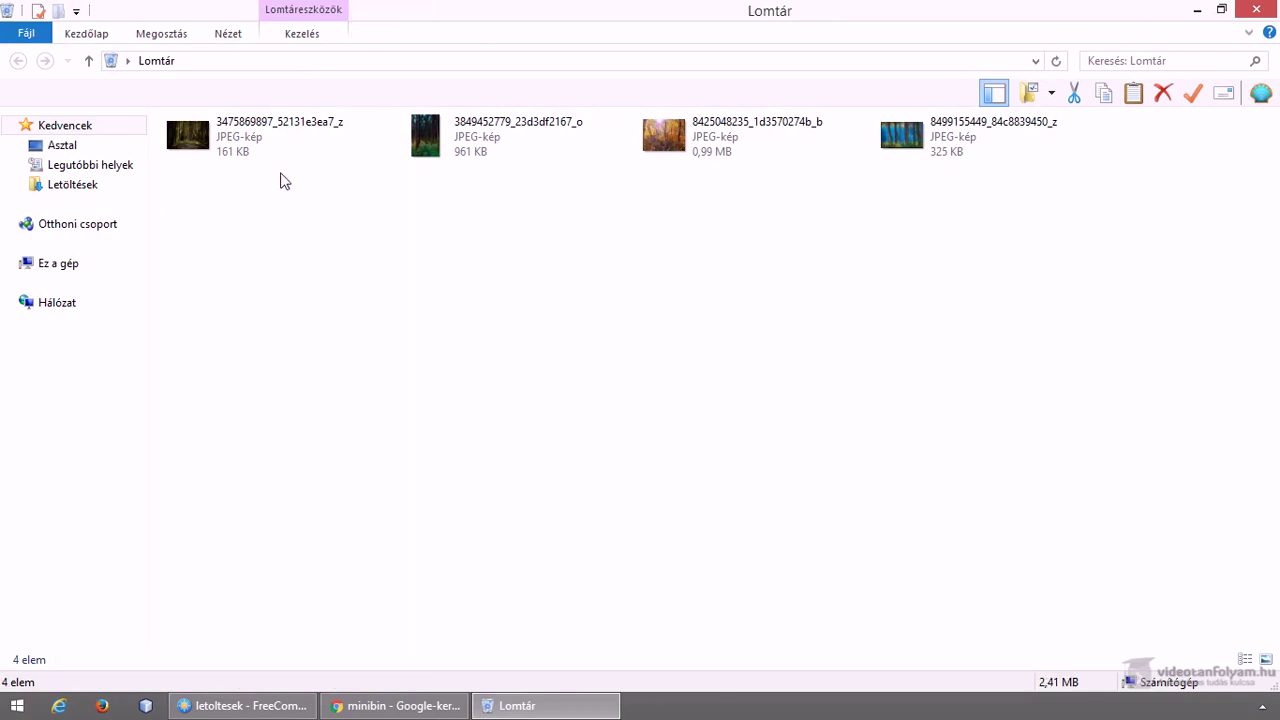
{"action": "left_click", "coordinate": [268, 708]}
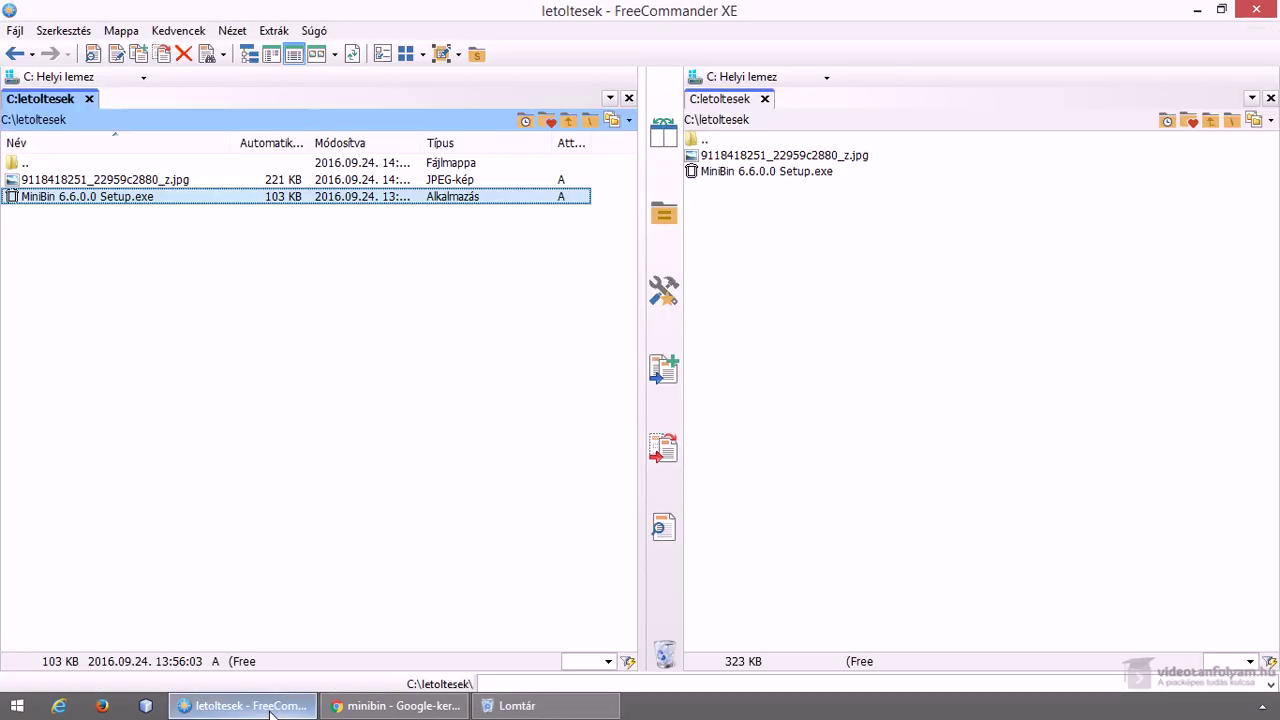
{"action": "left_click", "coordinate": [270, 708]}
Restore the four remaining images from the Recycle Bin together
{"action": "left_click_drag", "start_coordinate": [1036, 190], "coordinate": [270, 157]}
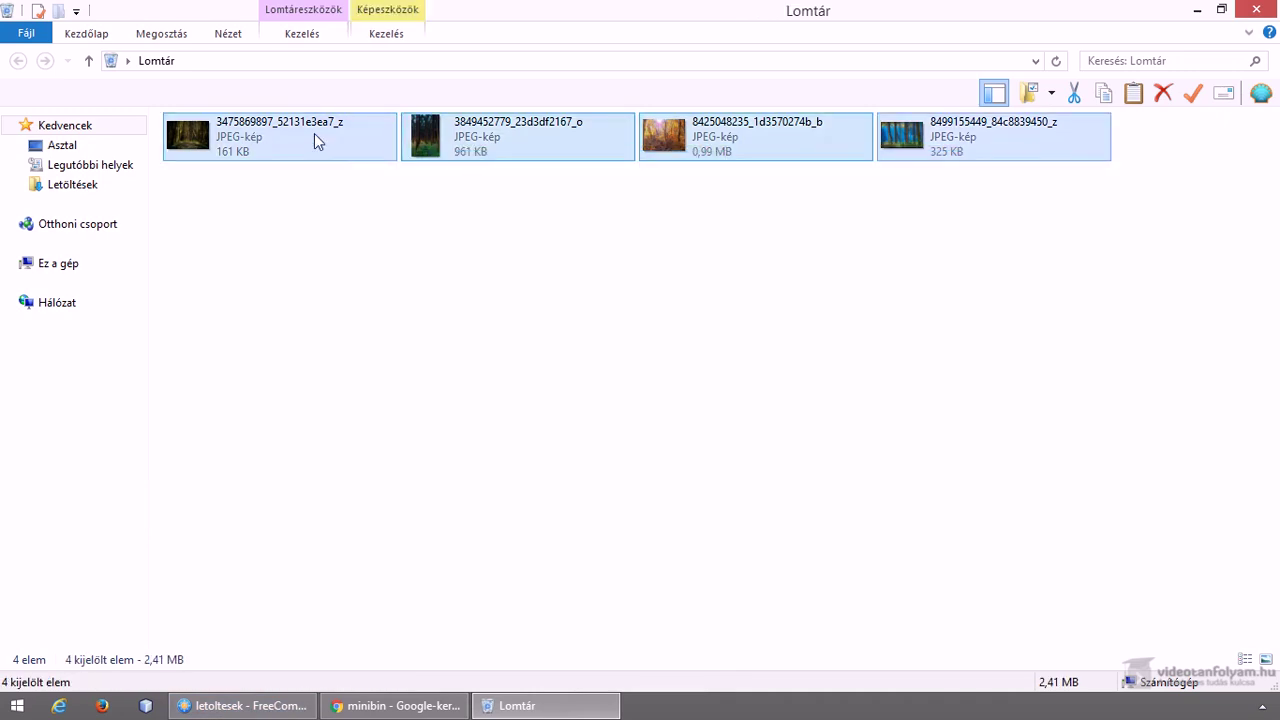
{"action": "right_click", "coordinate": [314, 140]}
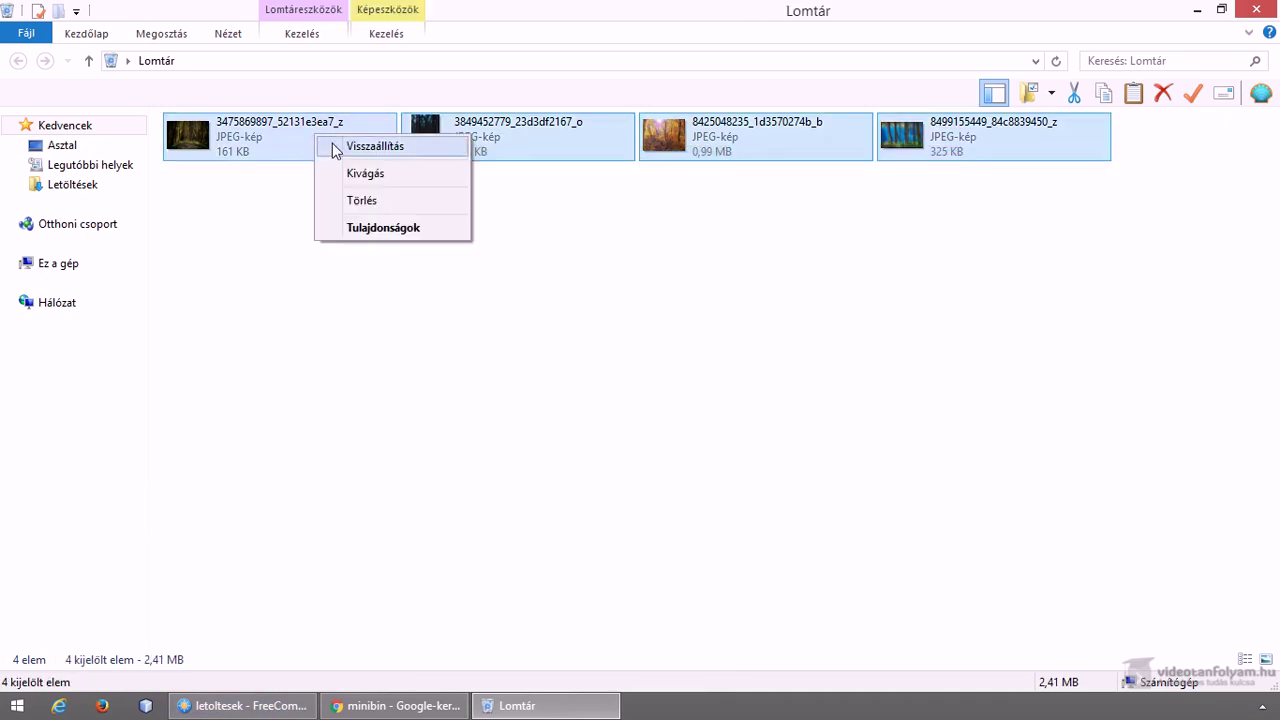
{"action": "left_click", "coordinate": [336, 149]}
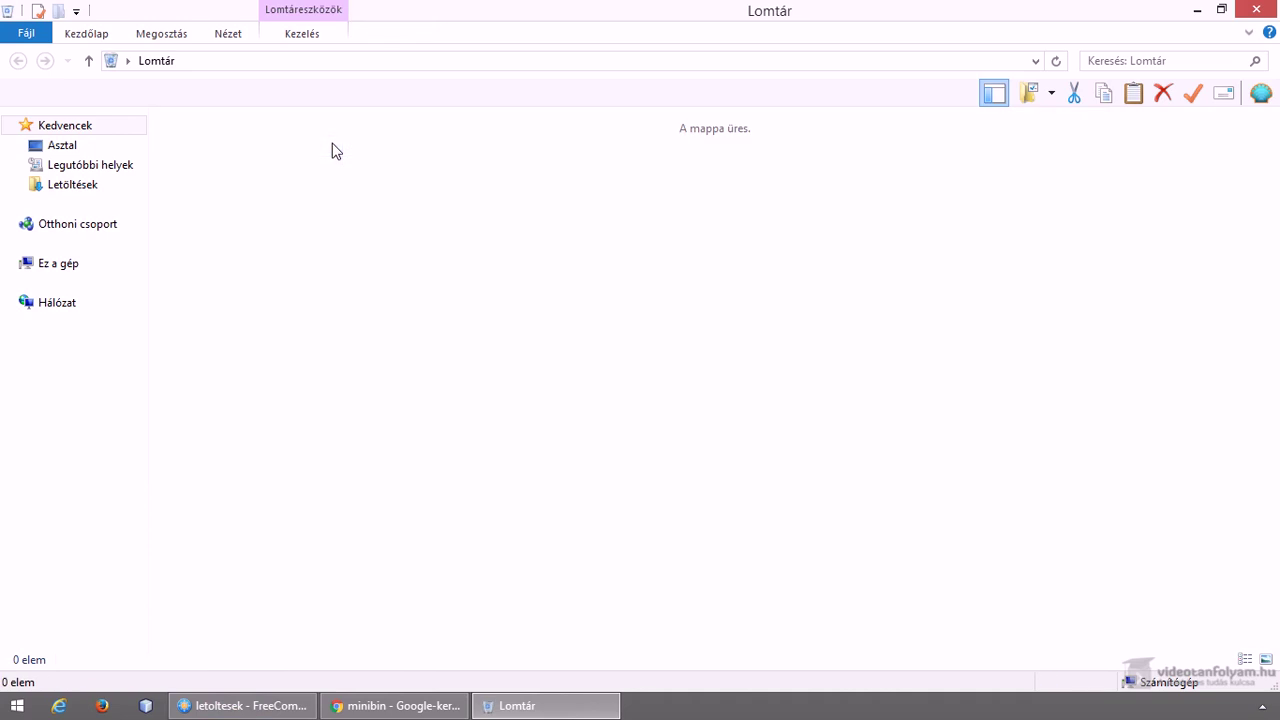
Switch to FreeCommander and delete all five restored JPEG images from the letoltesek folder again
{"action": "left_click", "coordinate": [243, 705]}
{"action": "left_click", "coordinate": [127, 247]}
{"action": "left_click", "coordinate": [112, 182], "text": "shift"}
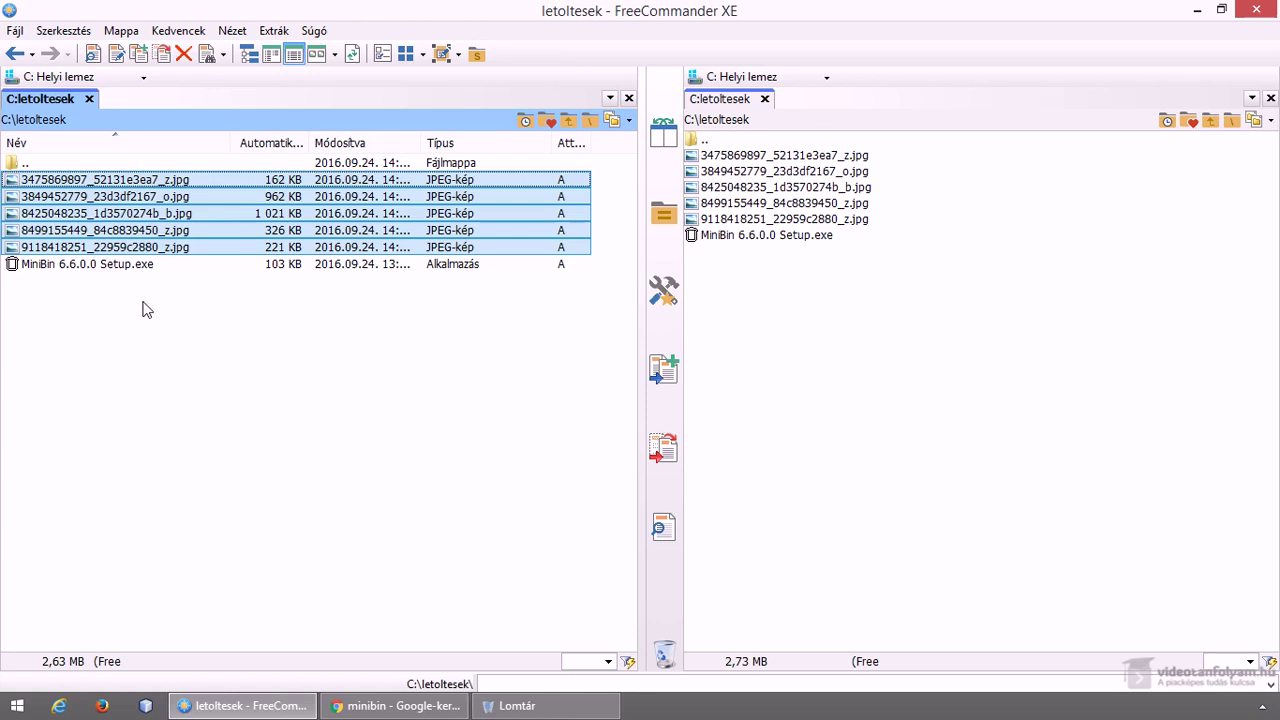
{"action": "key", "text": "Delete"}
Examine the commands for emptying the Recycle Bin, both inside its window and on its desktop icon, without running them
{"action": "left_click", "coordinate": [510, 706]}
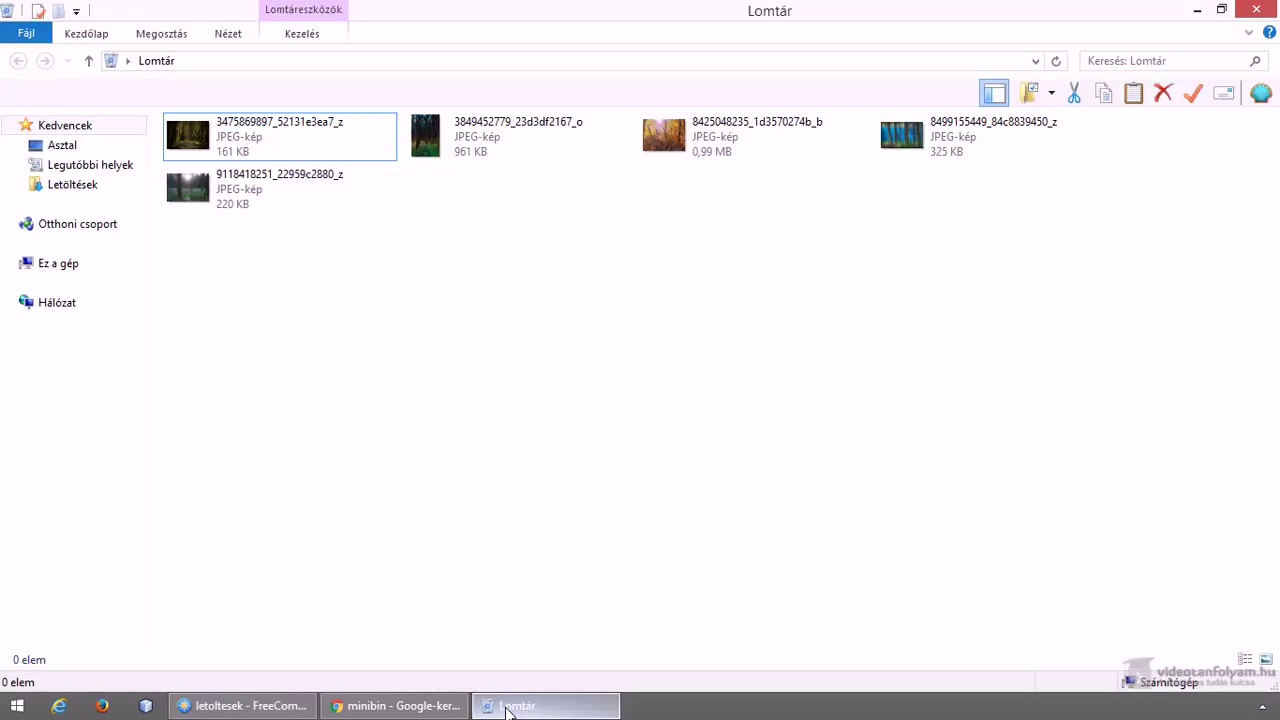
{"action": "right_click", "coordinate": [375, 289]}
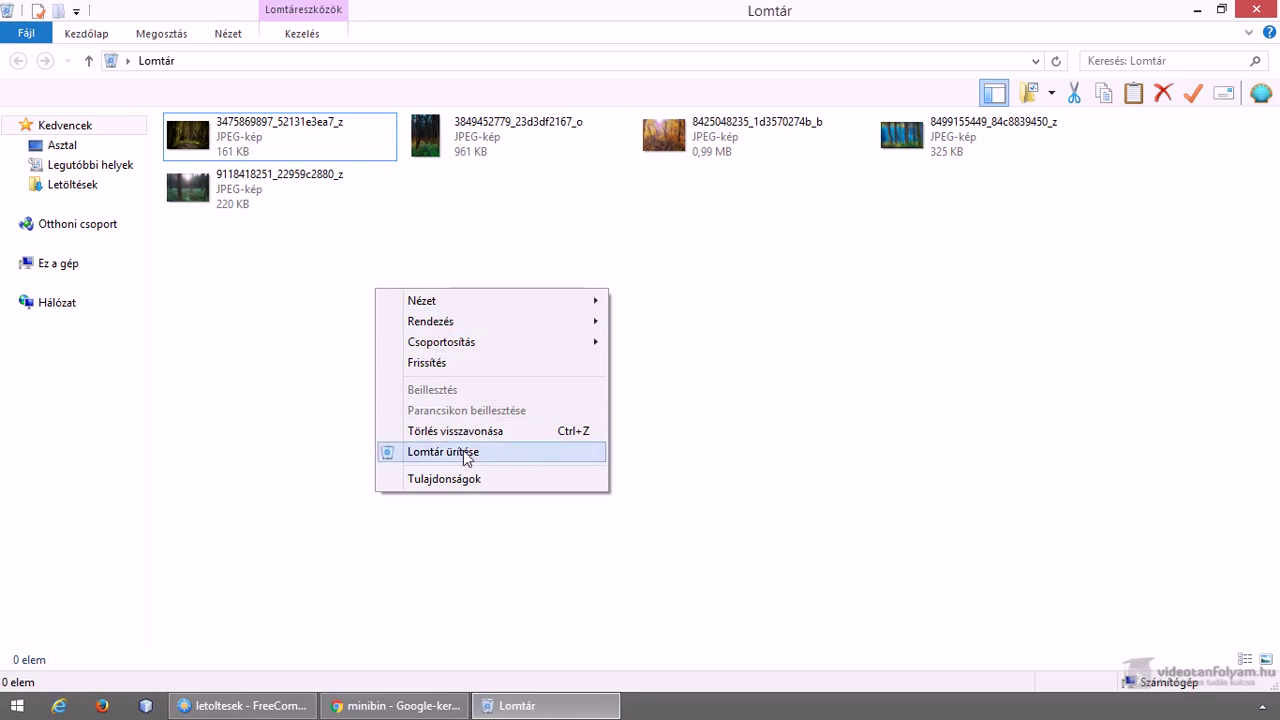
{"action": "left_click", "coordinate": [249, 302]}
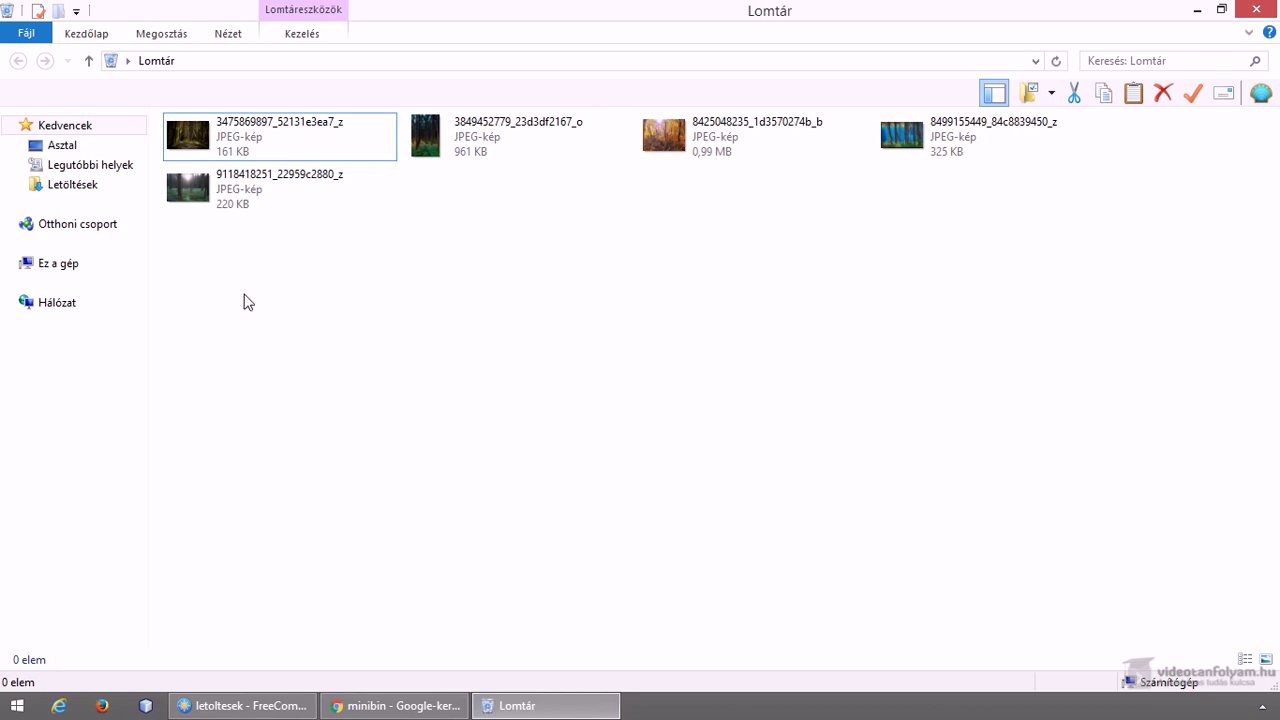
{"action": "left_click", "coordinate": [1248, 12]}
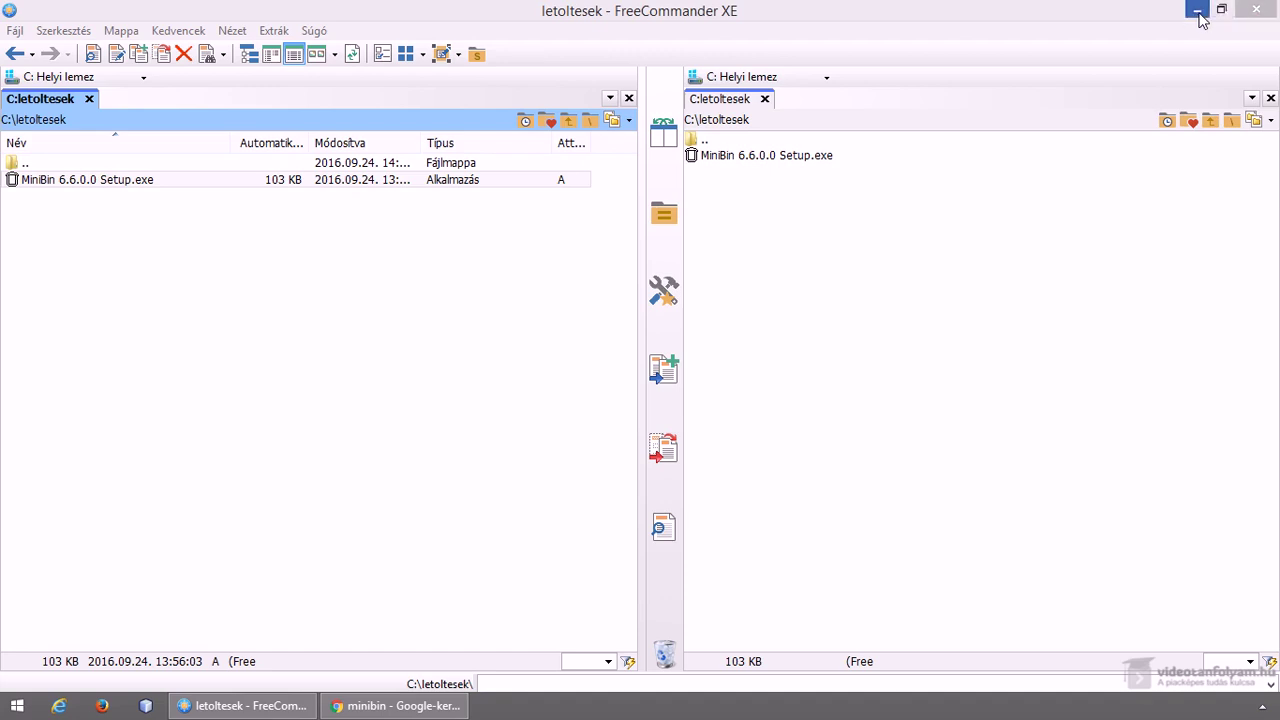
{"action": "left_click", "coordinate": [1197, 11]}
{"action": "right_click", "coordinate": [50, 38]}
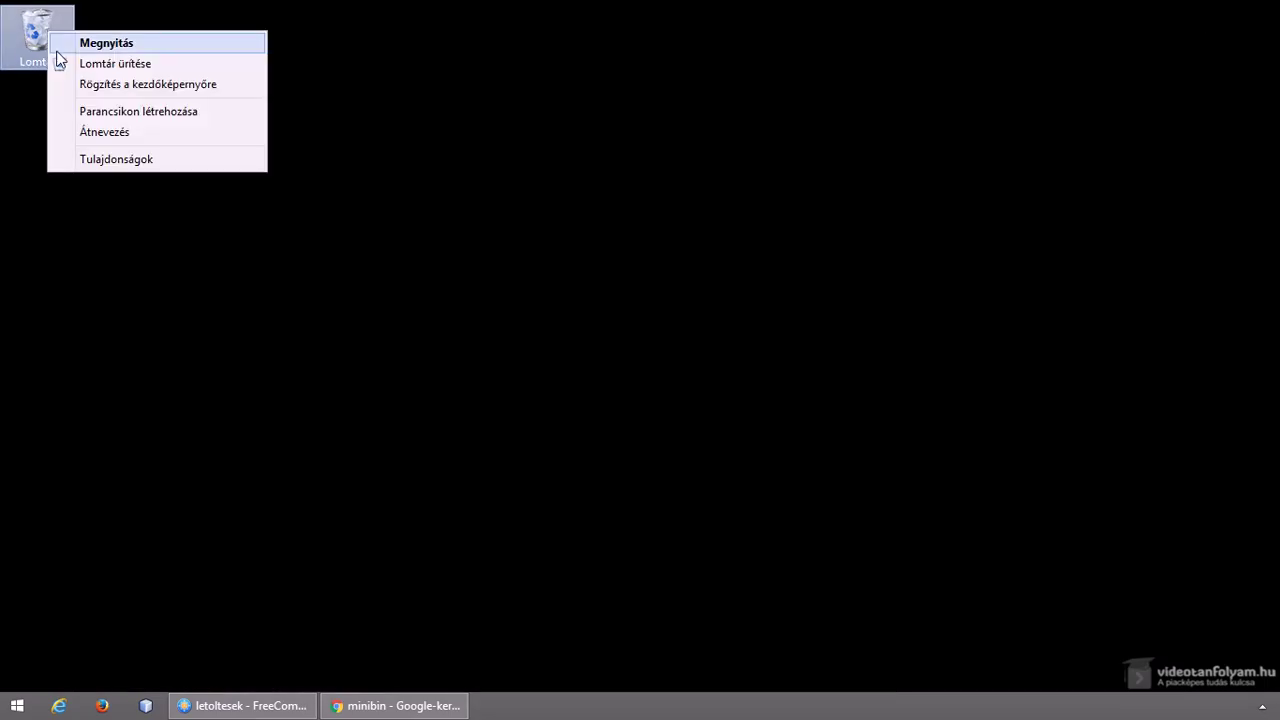
{"action": "left_click", "coordinate": [300, 346]}
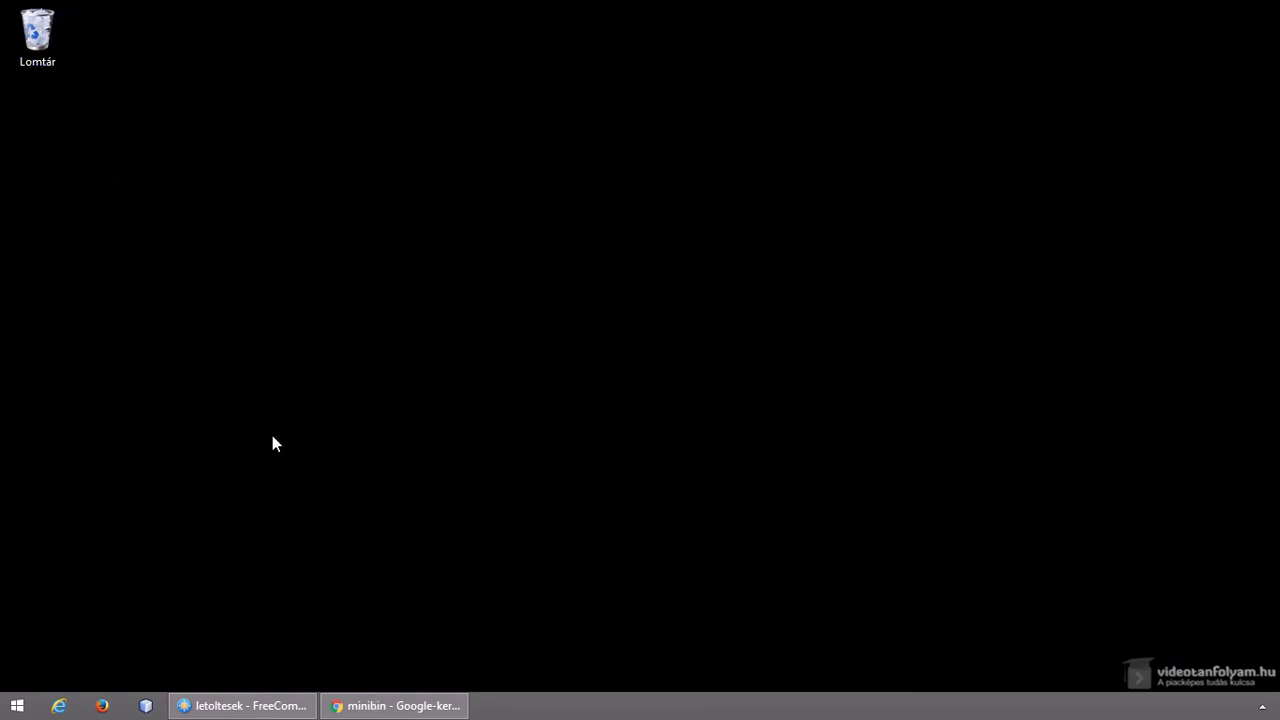
Switch to Chrome and open the Softpedia download page for MiniBin from the Google search results
{"action": "left_click", "coordinate": [403, 705]}
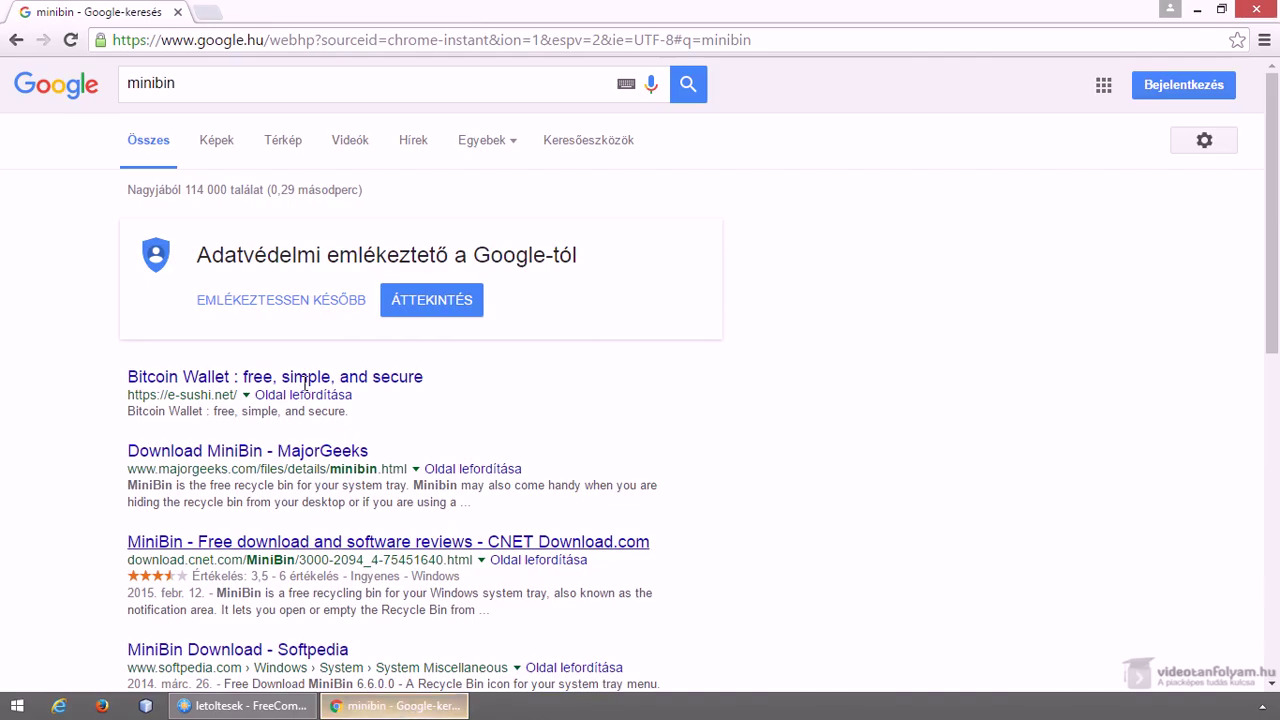
{"action": "left_click", "coordinate": [201, 87]}
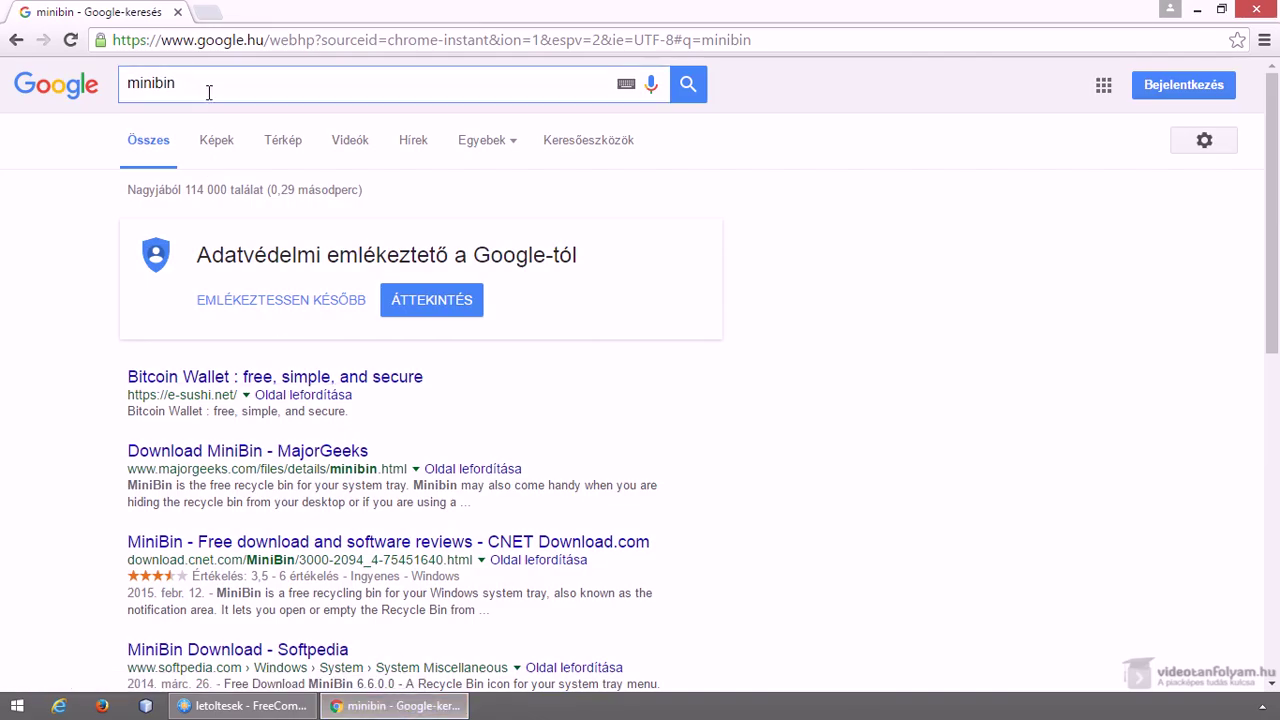
{"action": "scroll", "coordinate": [164, 388], "scroll_direction": "down", "scroll_amount": 1}
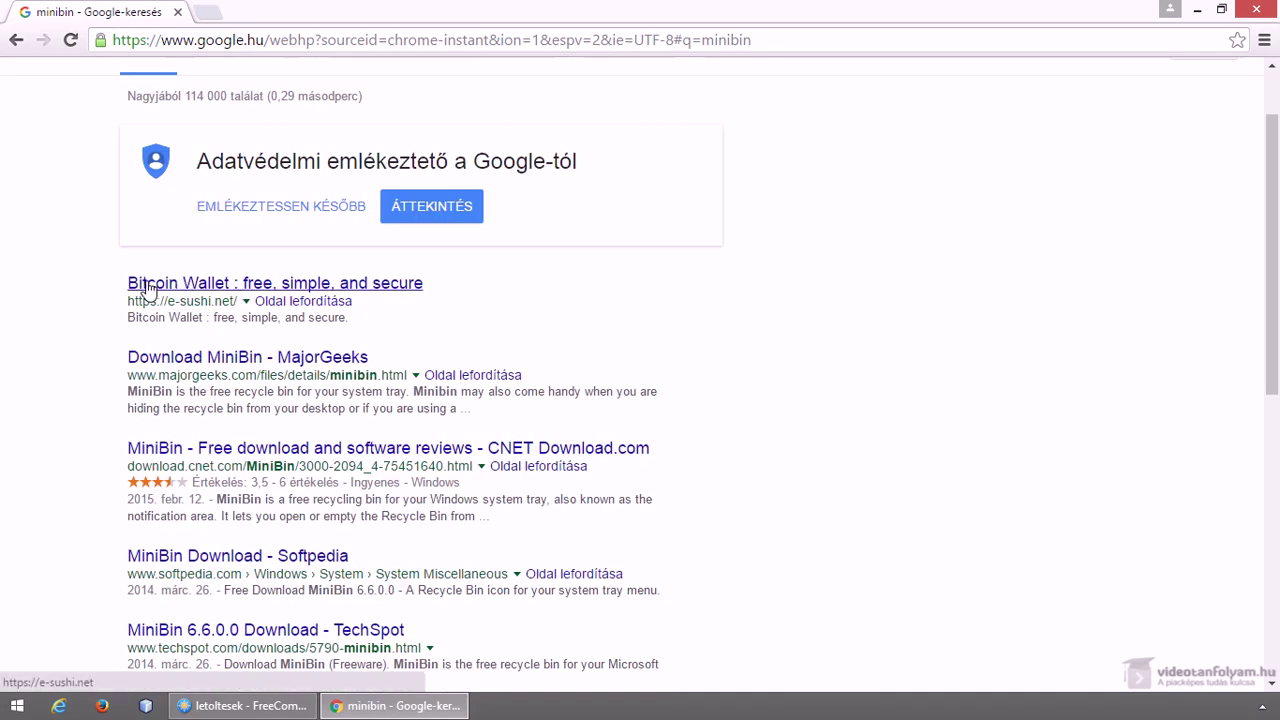
{"action": "scroll", "coordinate": [57, 402], "scroll_direction": "down", "scroll_amount": 1}
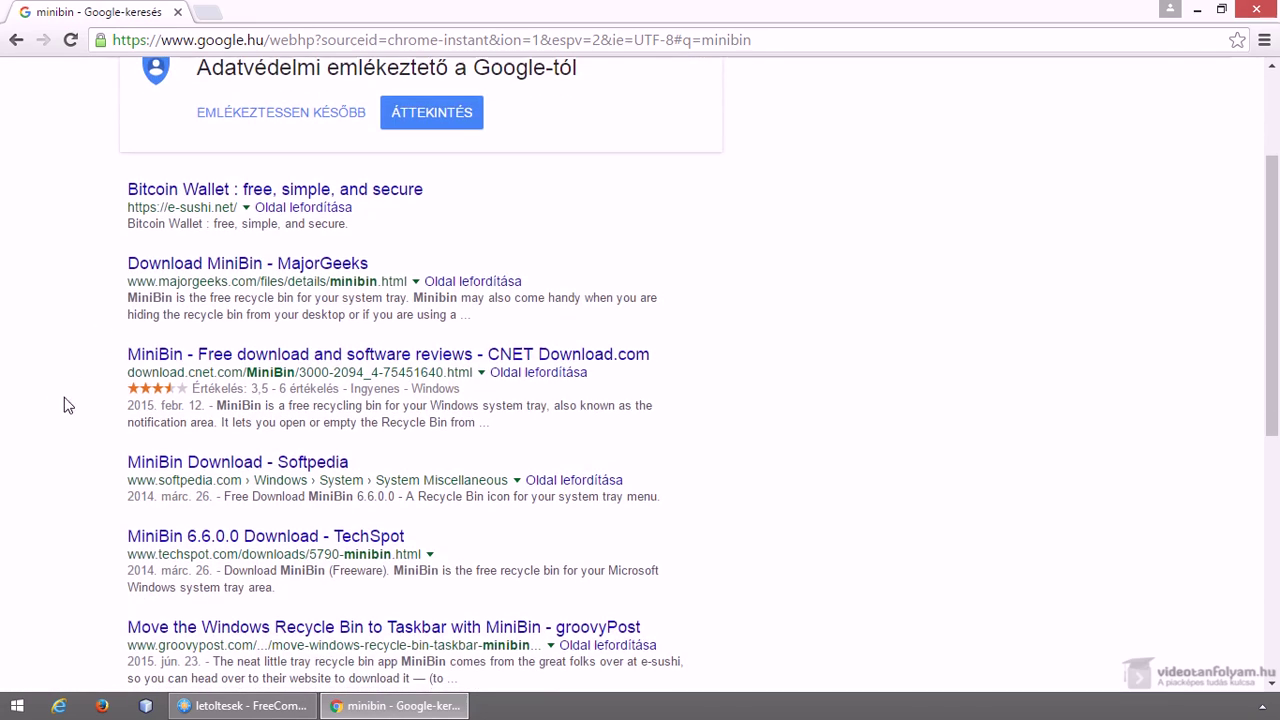
{"action": "left_click", "coordinate": [247, 465]}
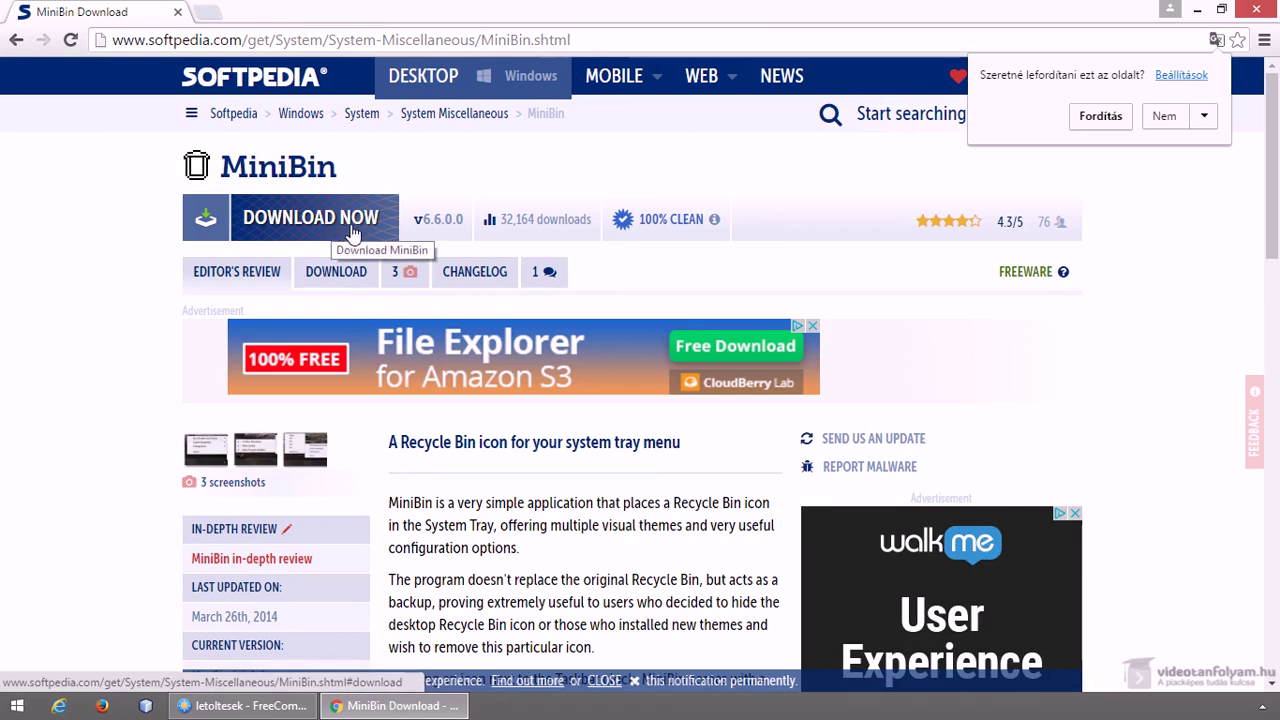
Switch to FreeCommander, launch MiniBin 6.6.0.0 Setup.exe and accept its license agreement
{"action": "left_click", "coordinate": [245, 681]}
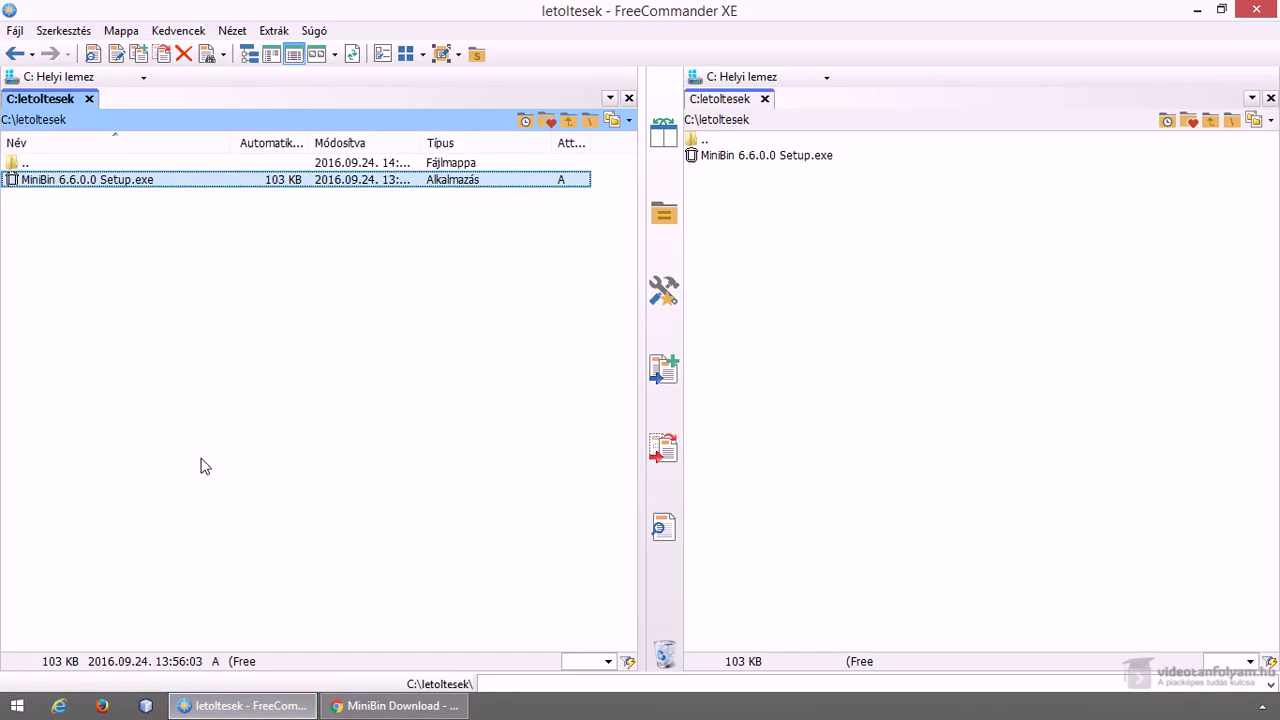
{"action": "double_click", "coordinate": [72, 182]}
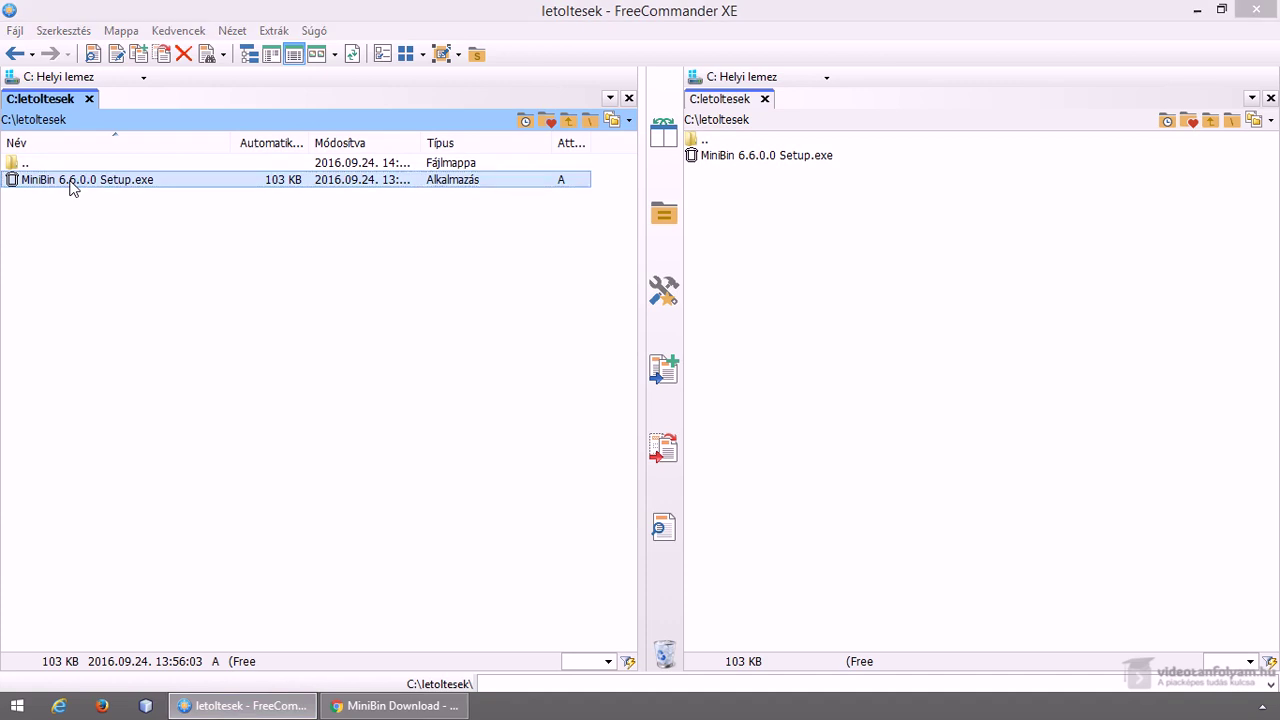
{"action": "left_click", "coordinate": [750, 505]}
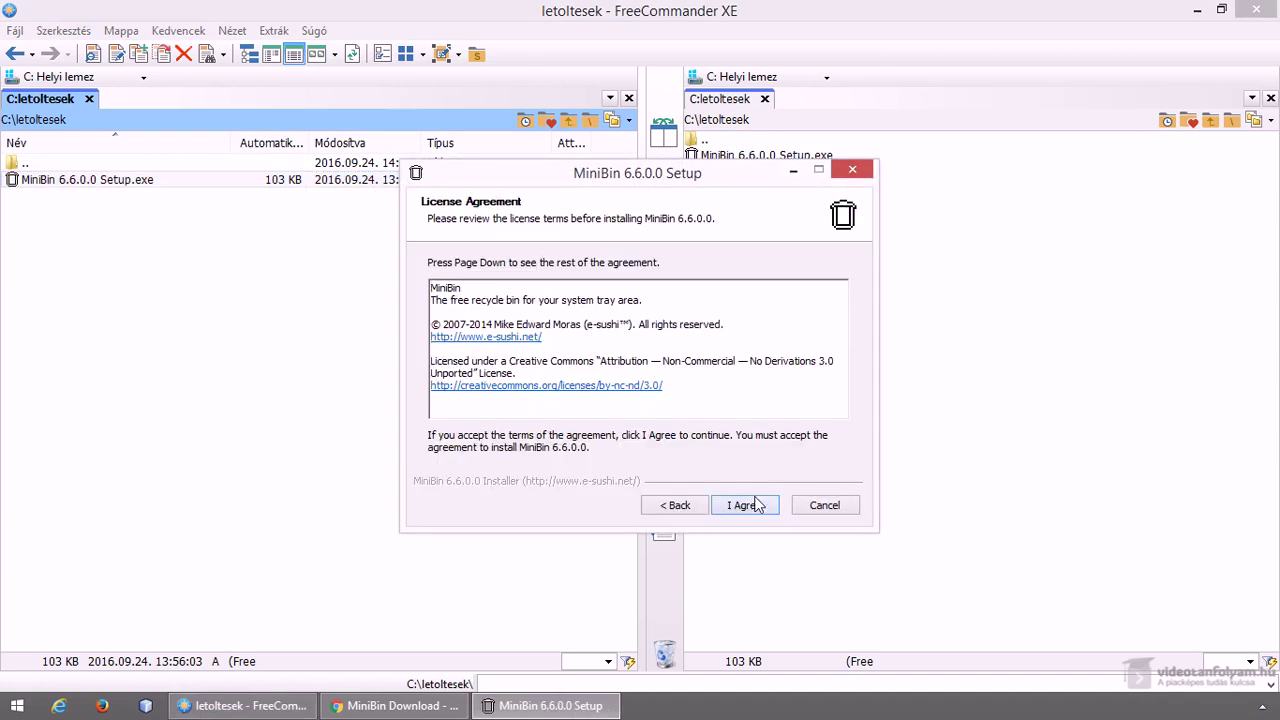
{"action": "left_click", "coordinate": [753, 507]}
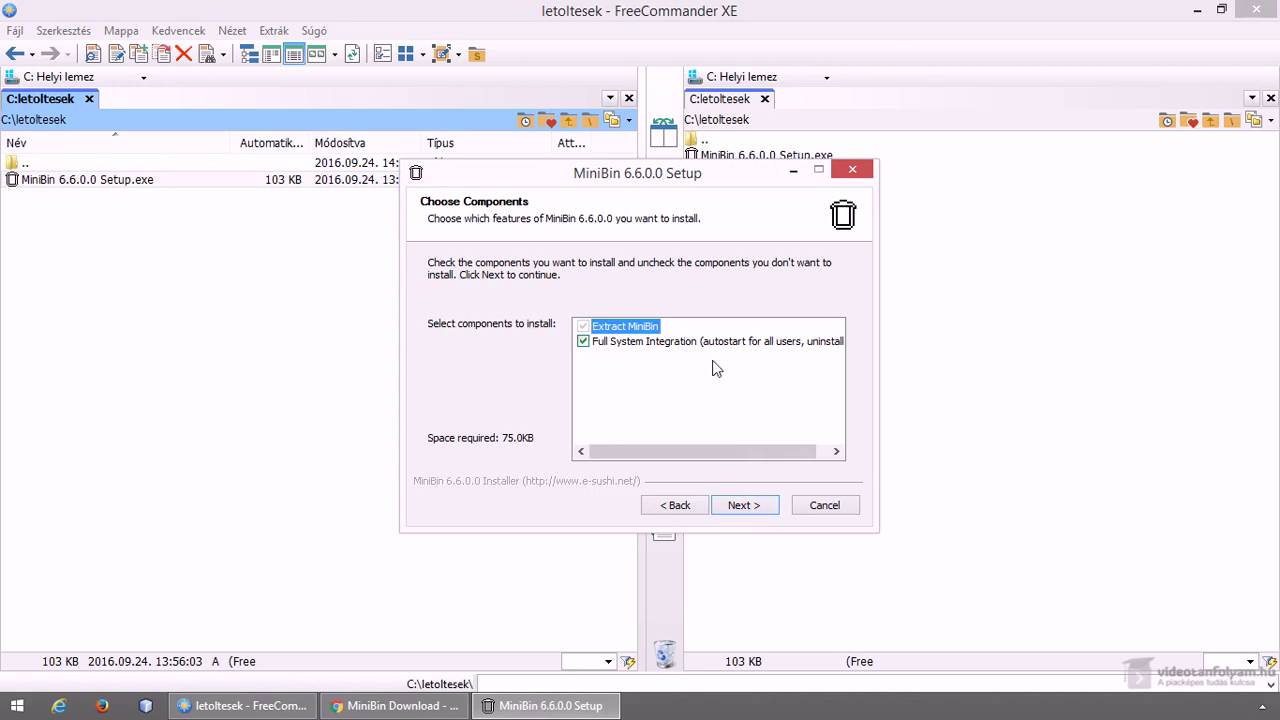
Install MiniBin with Full System Integration in C:\Program Files (x86)\MiniBin and finish setup with Run MiniBin 6.6.0.0 enabled
{"action": "left_click_drag", "start_coordinate": [740, 451], "coordinate": [812, 460]}
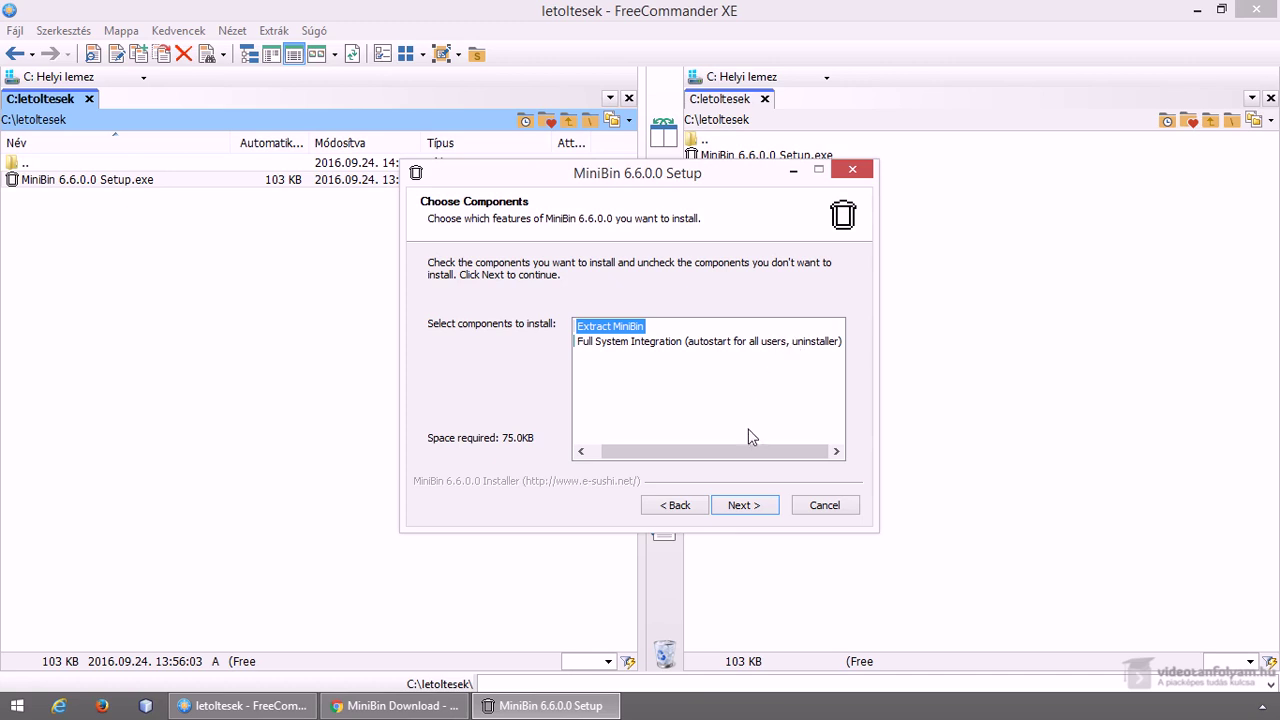
{"action": "left_click", "coordinate": [743, 506]}
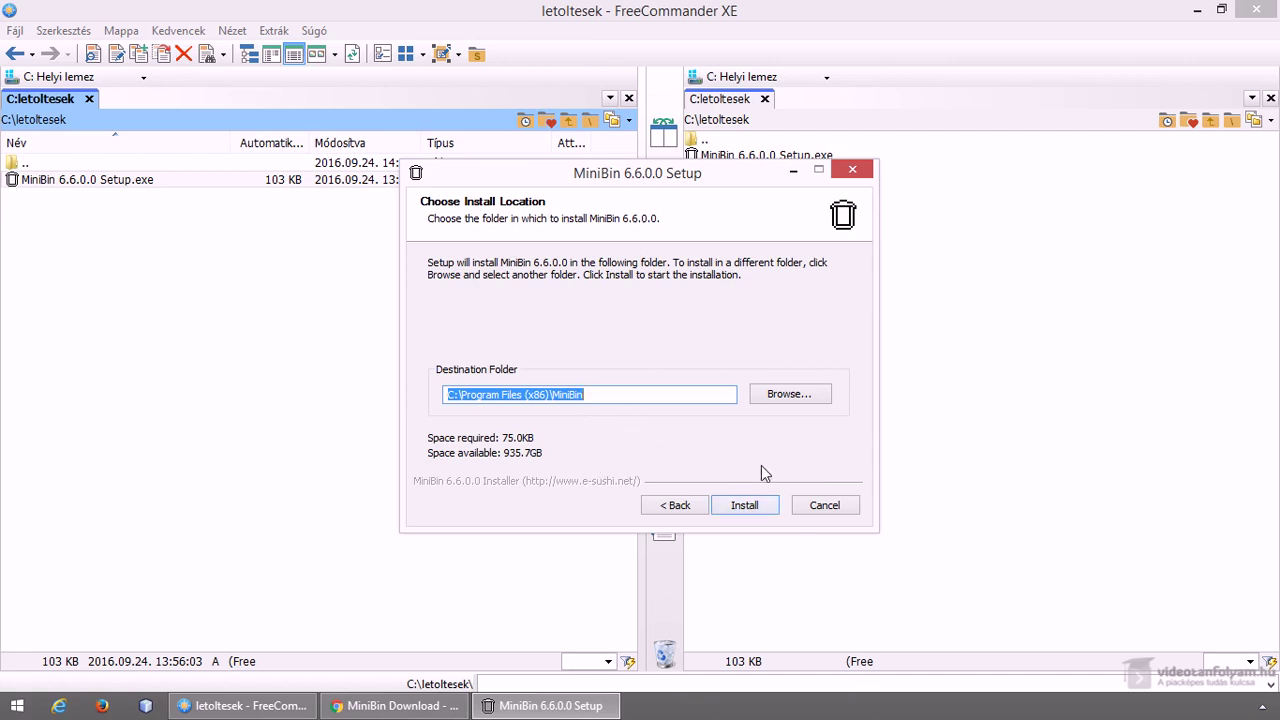
{"action": "left_click", "coordinate": [746, 505]}
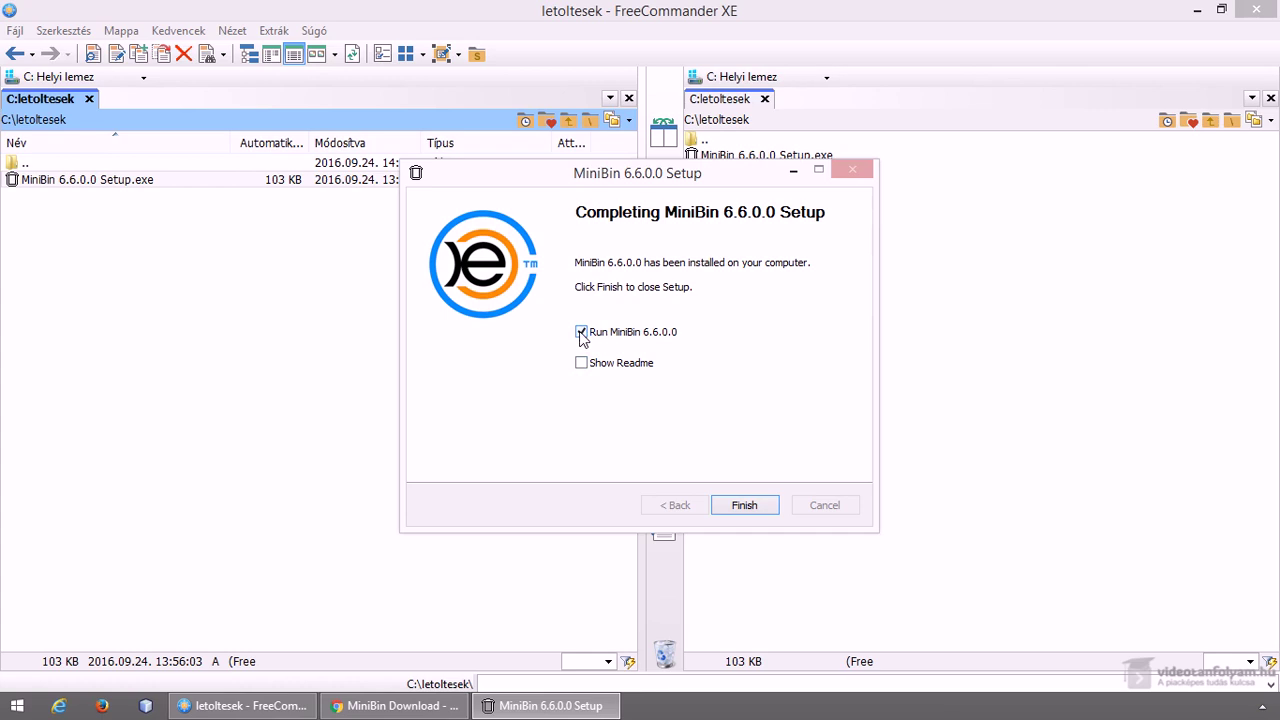
{"action": "left_click", "coordinate": [745, 506]}
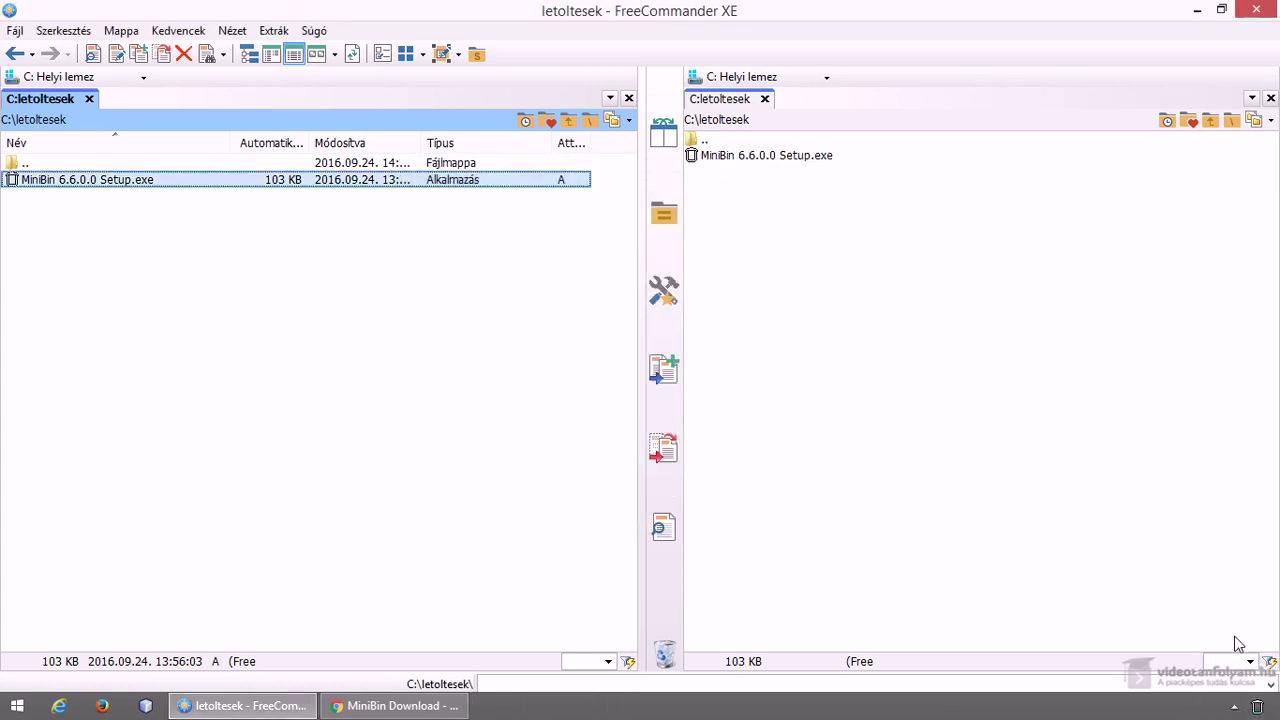
{"action": "mouse_move", "coordinate": [1259, 710]}
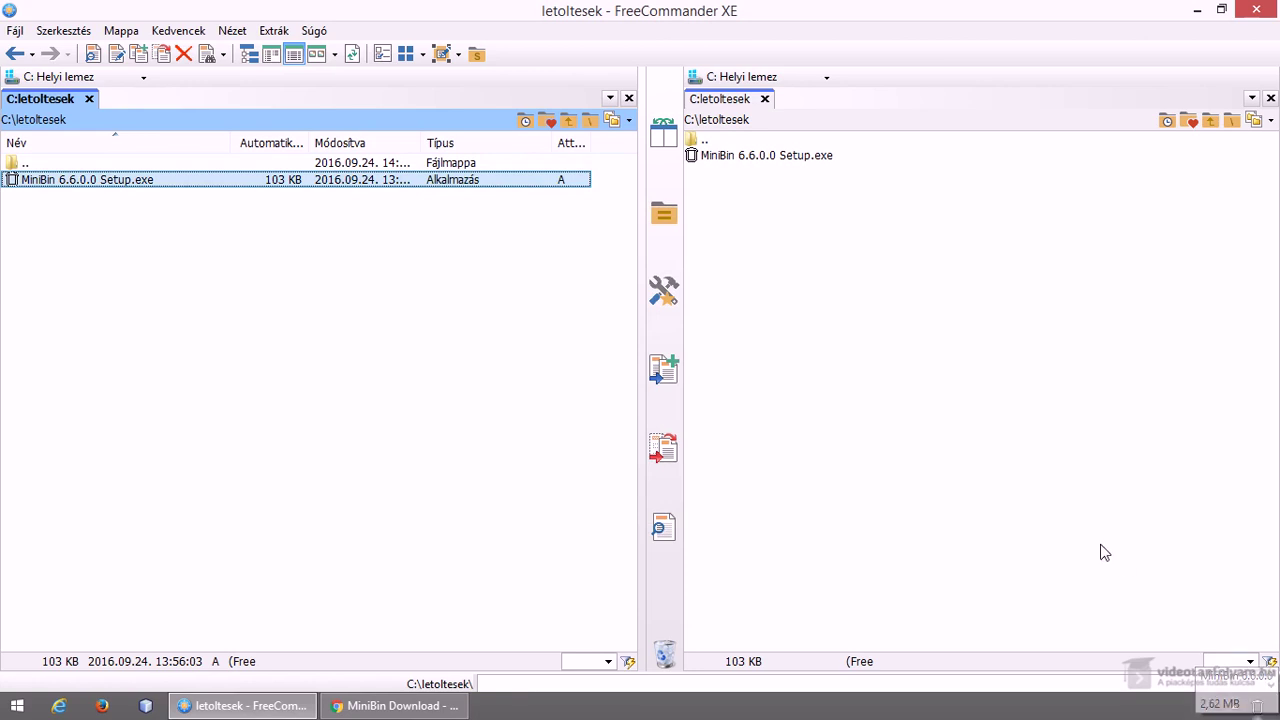
Set MiniBin's icon double-click action to Open and return it to Empty
{"action": "right_click", "coordinate": [1259, 710]}
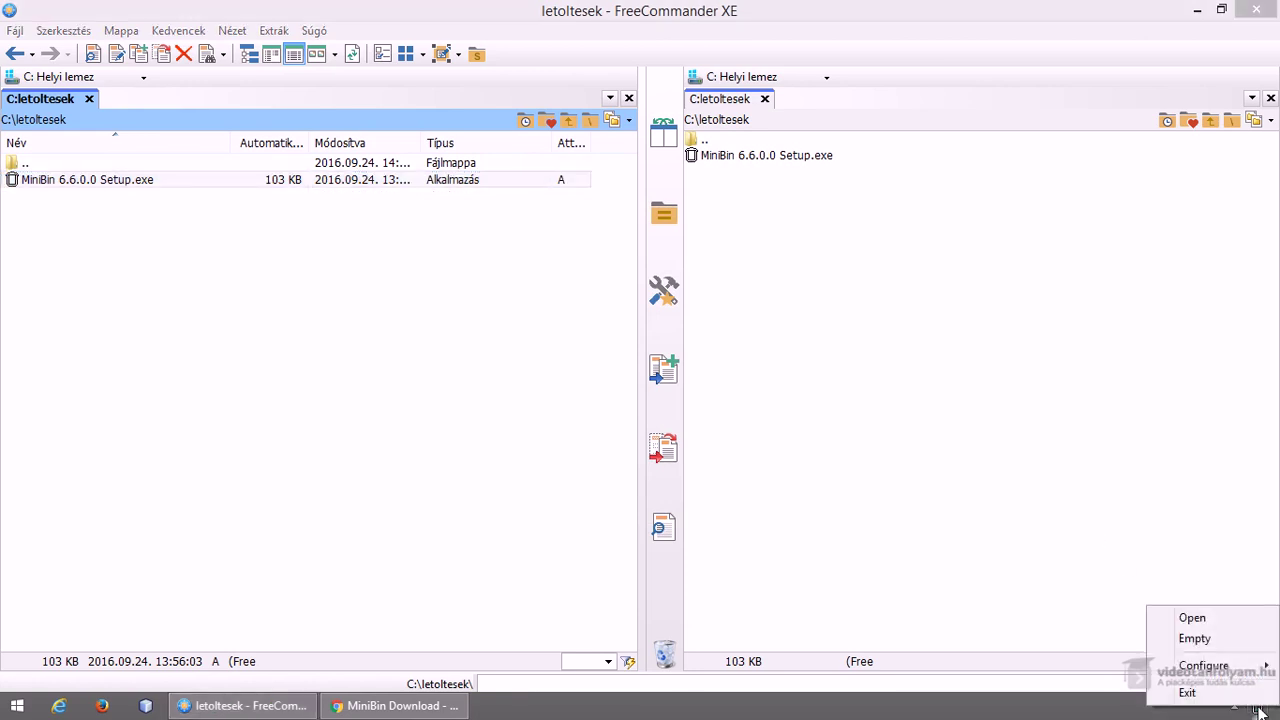
{"action": "mouse_move", "coordinate": [1214, 670]}
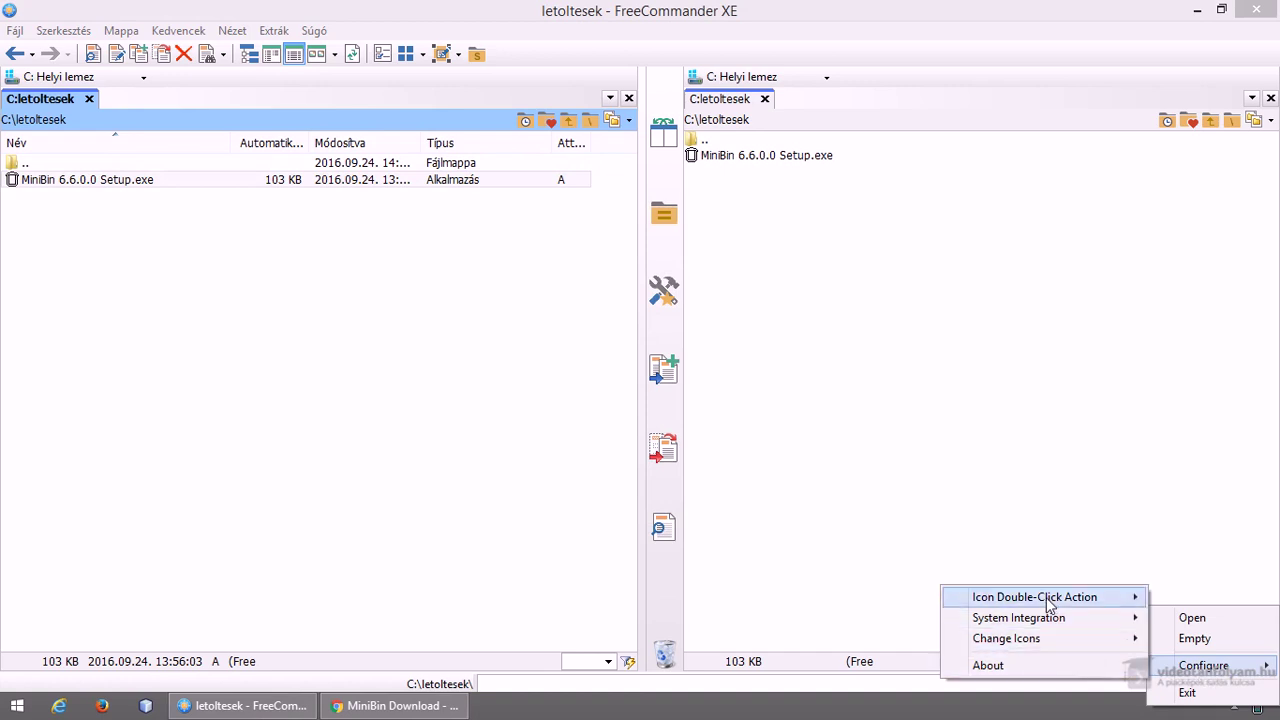
{"action": "mouse_move", "coordinate": [1048, 600]}
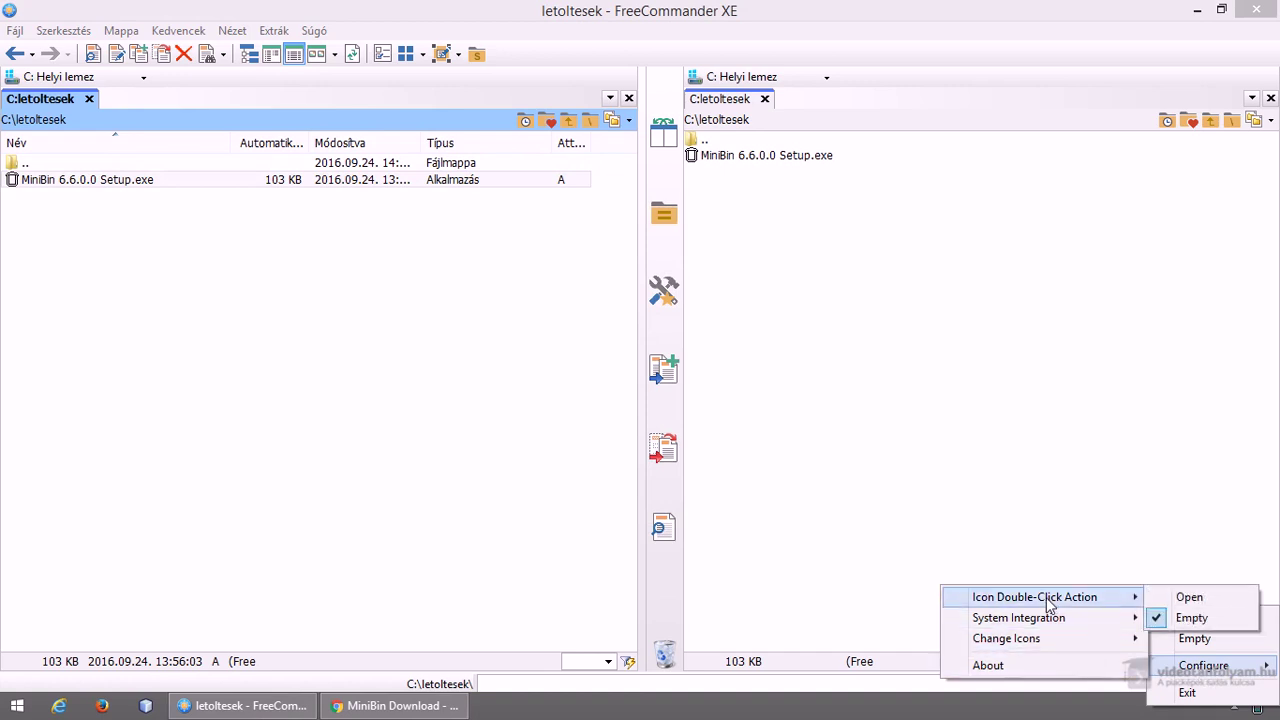
{"action": "left_click", "coordinate": [1186, 598]}
{"action": "right_click", "coordinate": [1259, 711]}
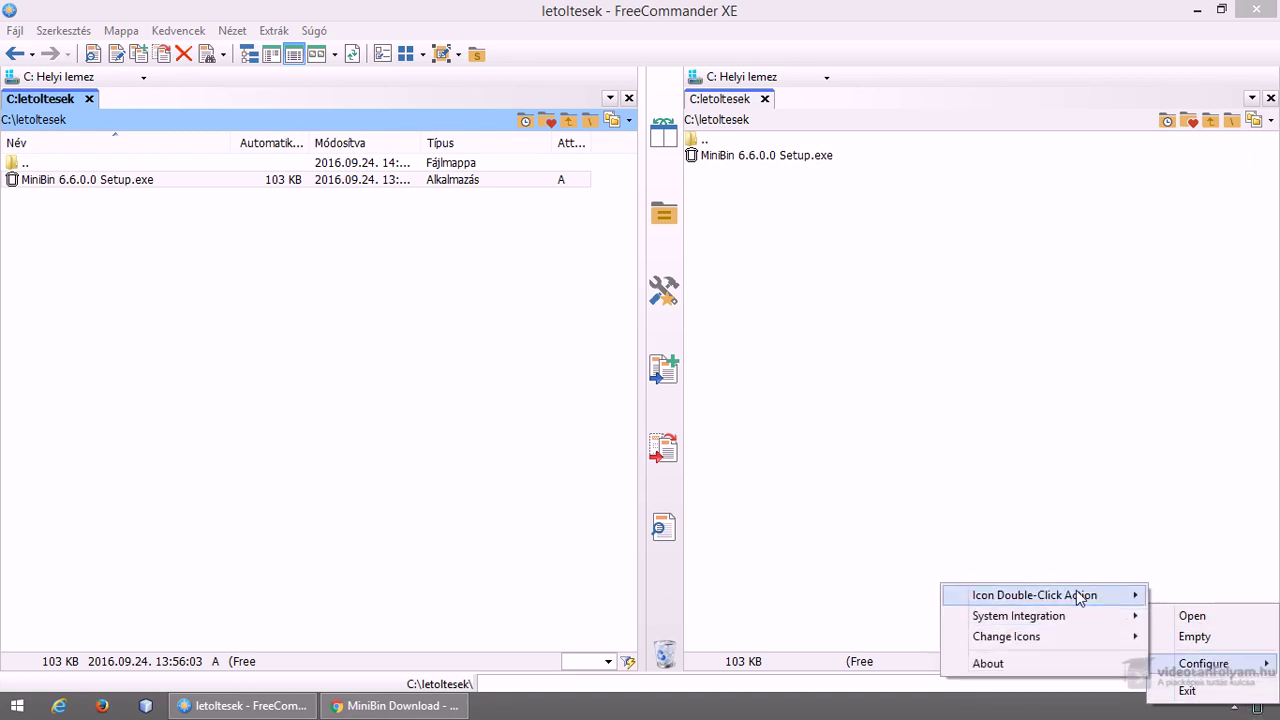
{"action": "left_click", "coordinate": [1197, 617]}
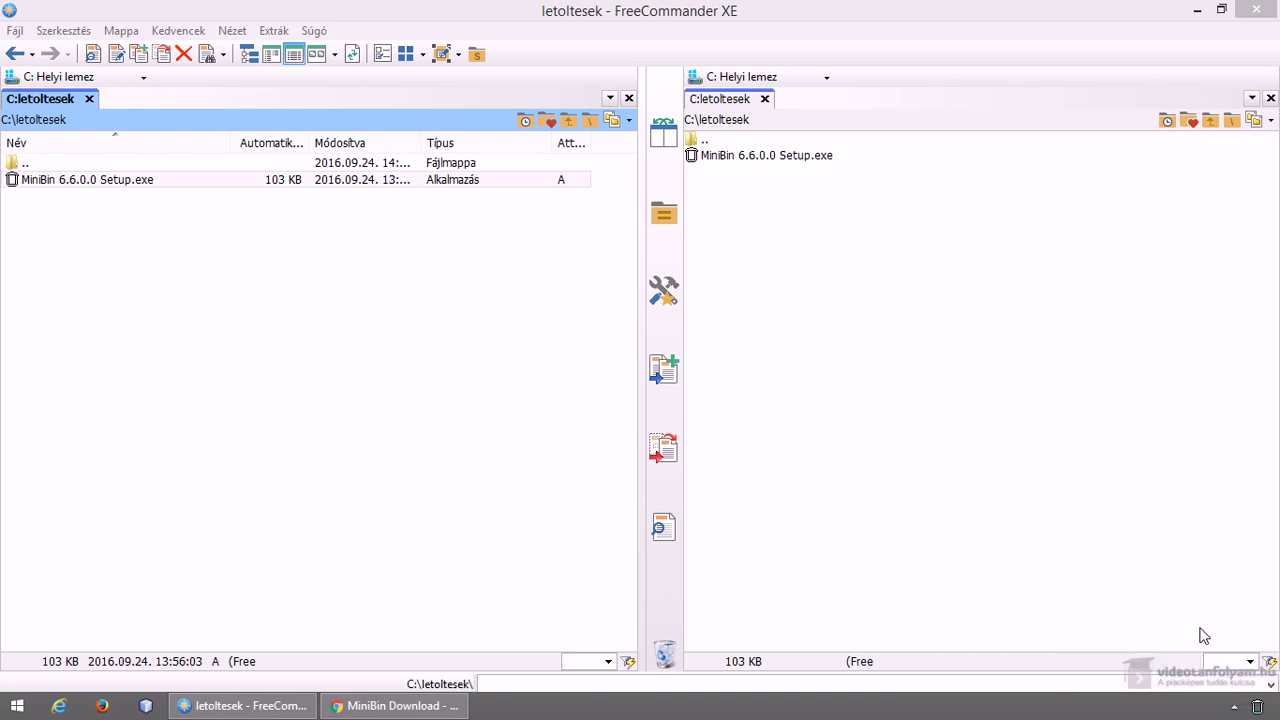
Examine MiniBin's System Integration and Change Icons options without changing any of them
{"action": "right_click", "coordinate": [1256, 706]}
{"action": "mouse_move", "coordinate": [1222, 668]}
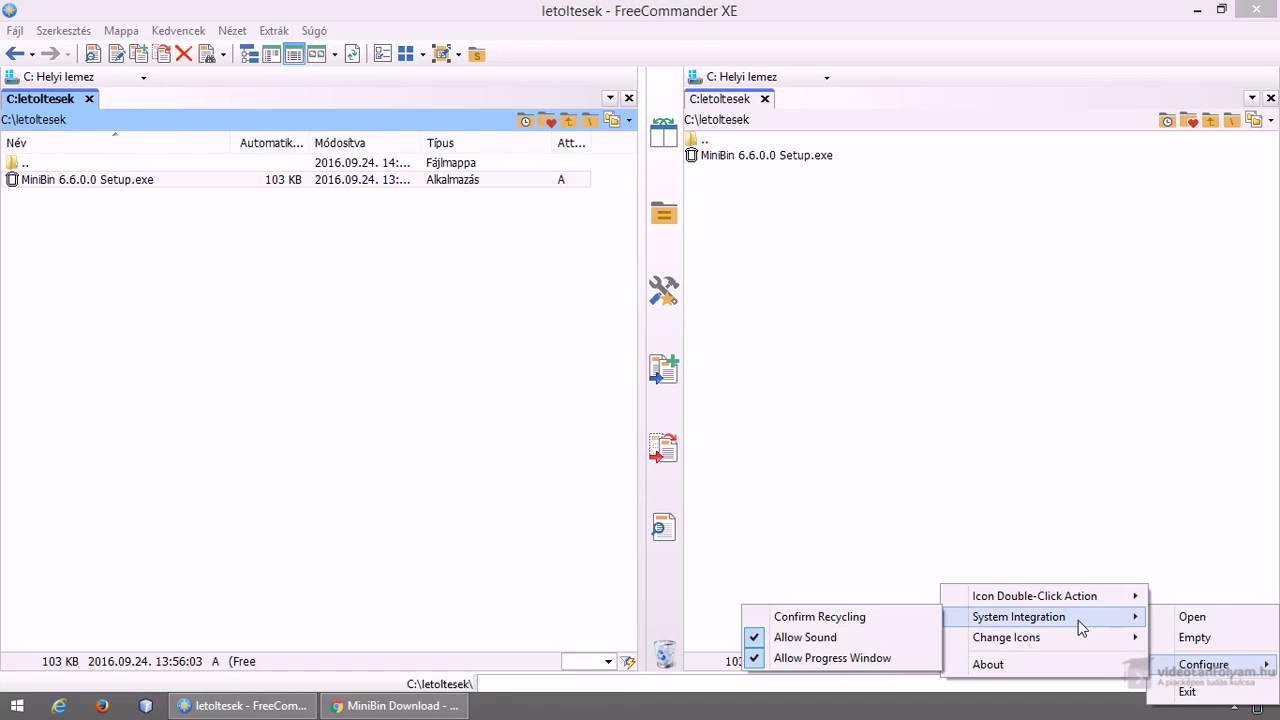
{"action": "mouse_move", "coordinate": [1020, 626]}
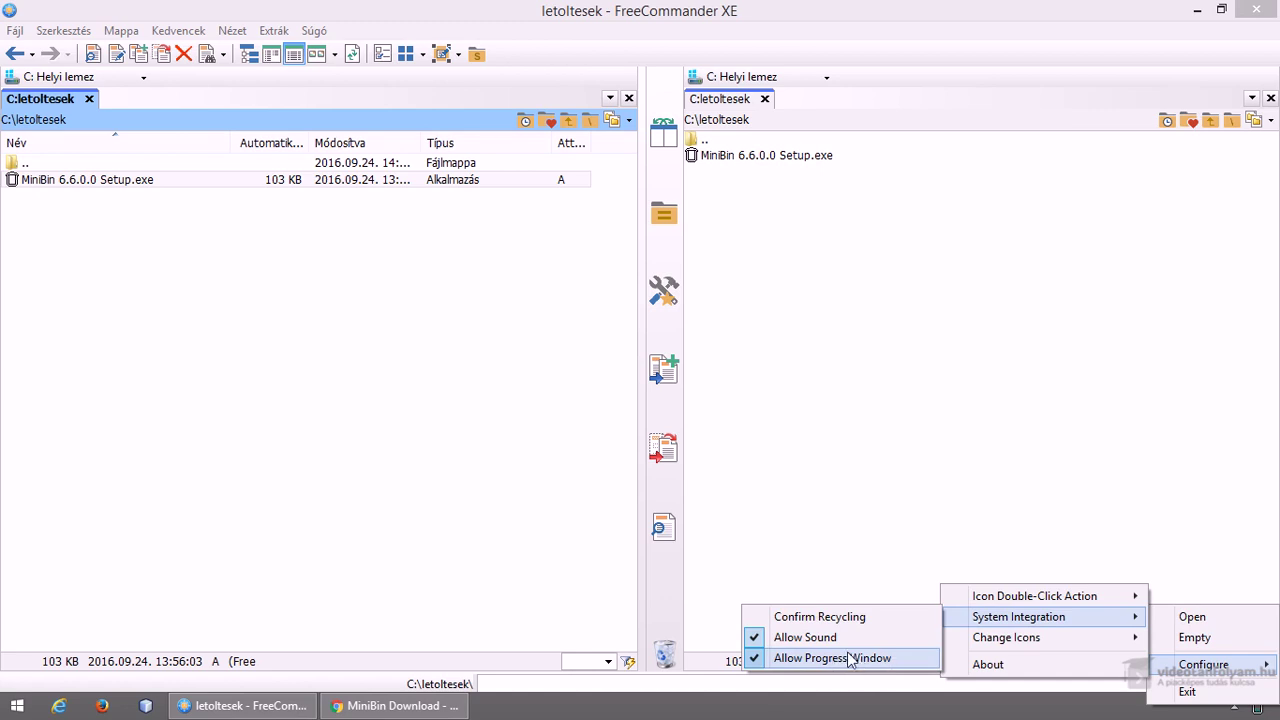
{"action": "mouse_move", "coordinate": [990, 637]}
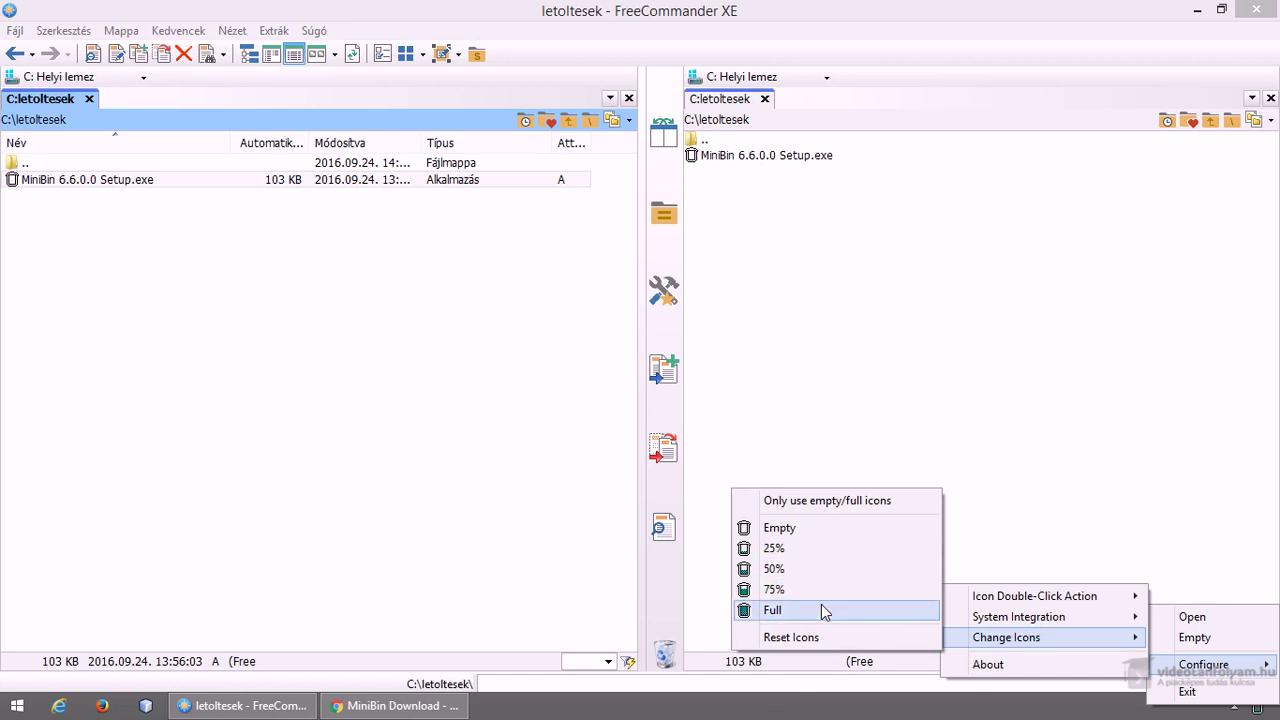
{"action": "left_click", "coordinate": [1003, 553]}
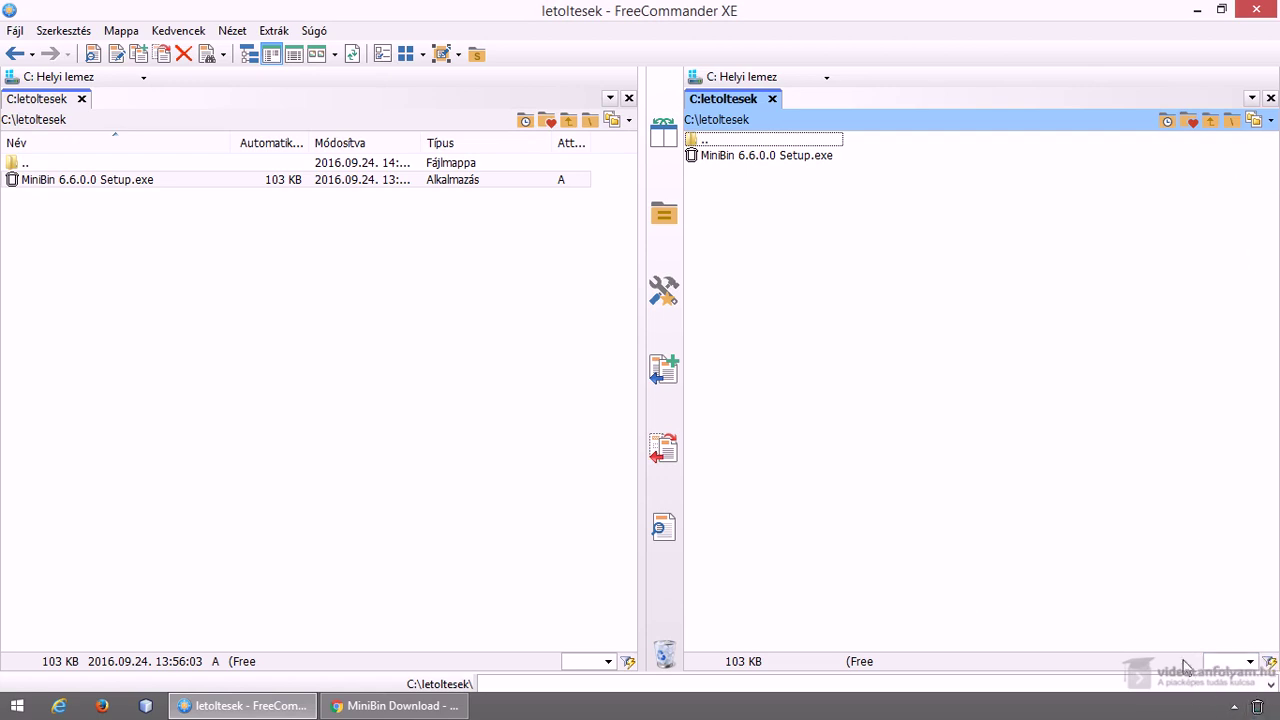
Open the Recycle Bin through MiniBin's system tray icon and close its window
{"action": "right_click", "coordinate": [1257, 708]}
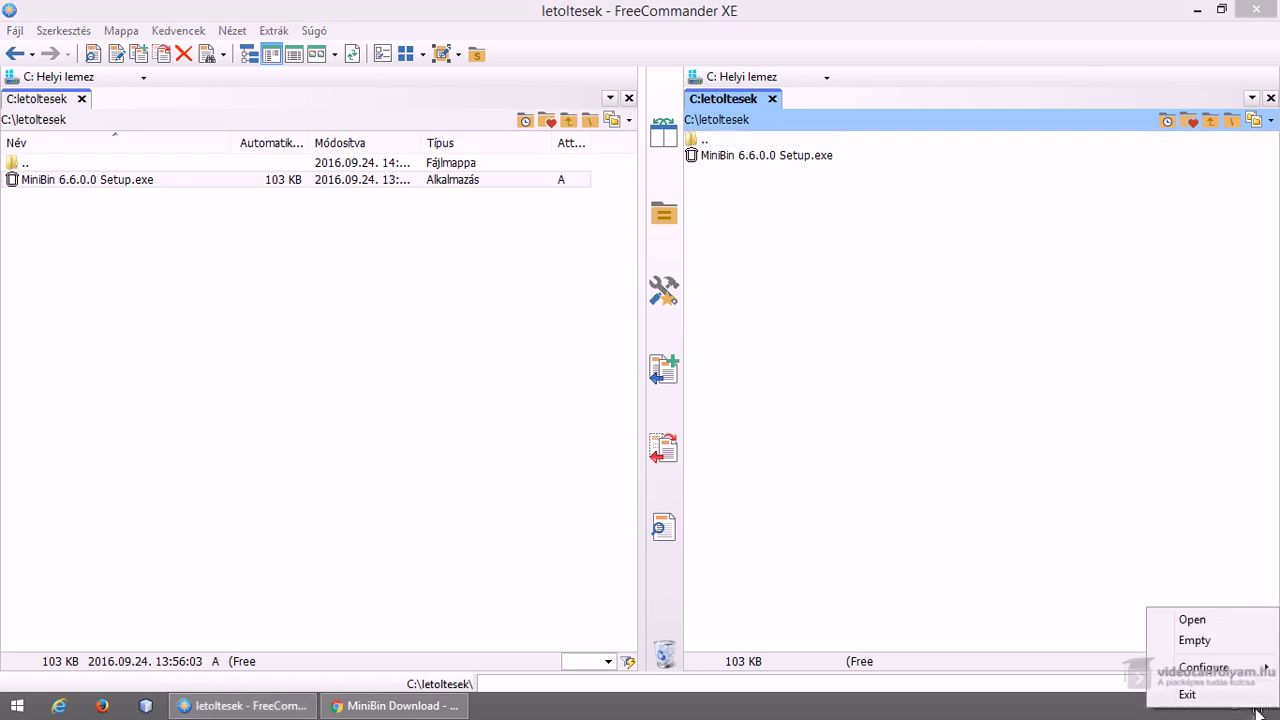
{"action": "left_click", "coordinate": [1206, 619]}
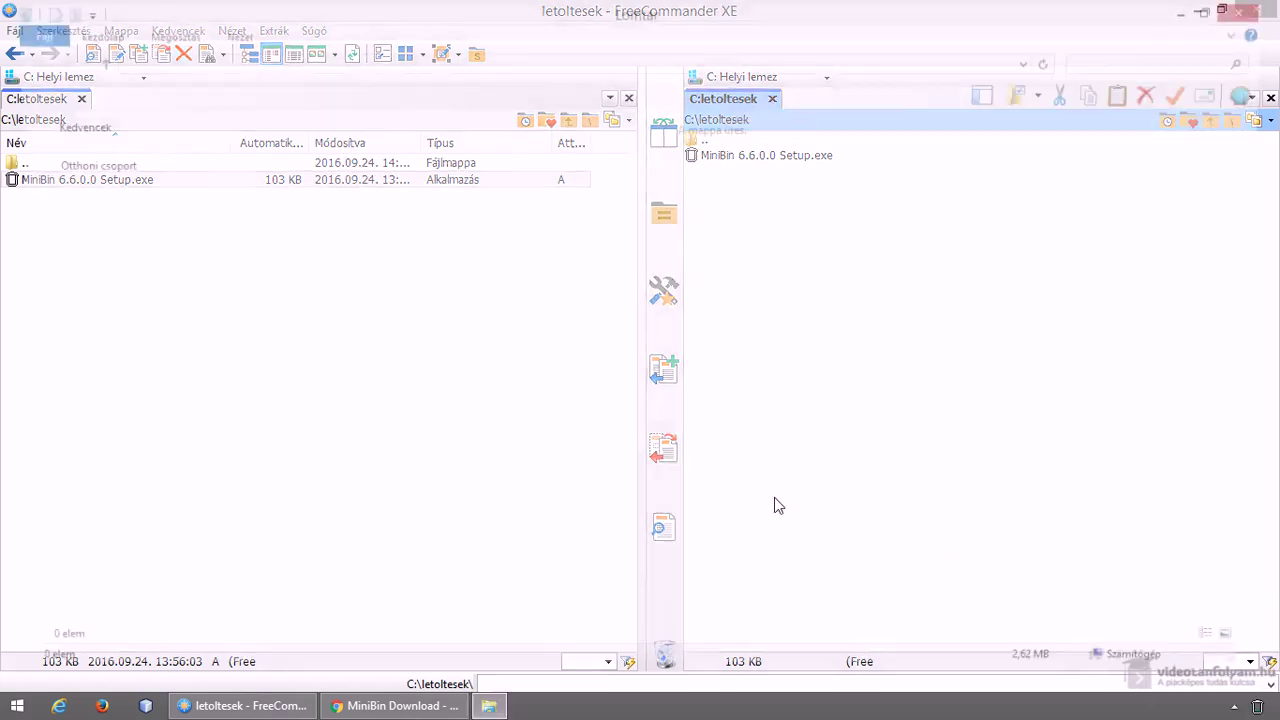
{"action": "left_click", "coordinate": [1256, 9]}
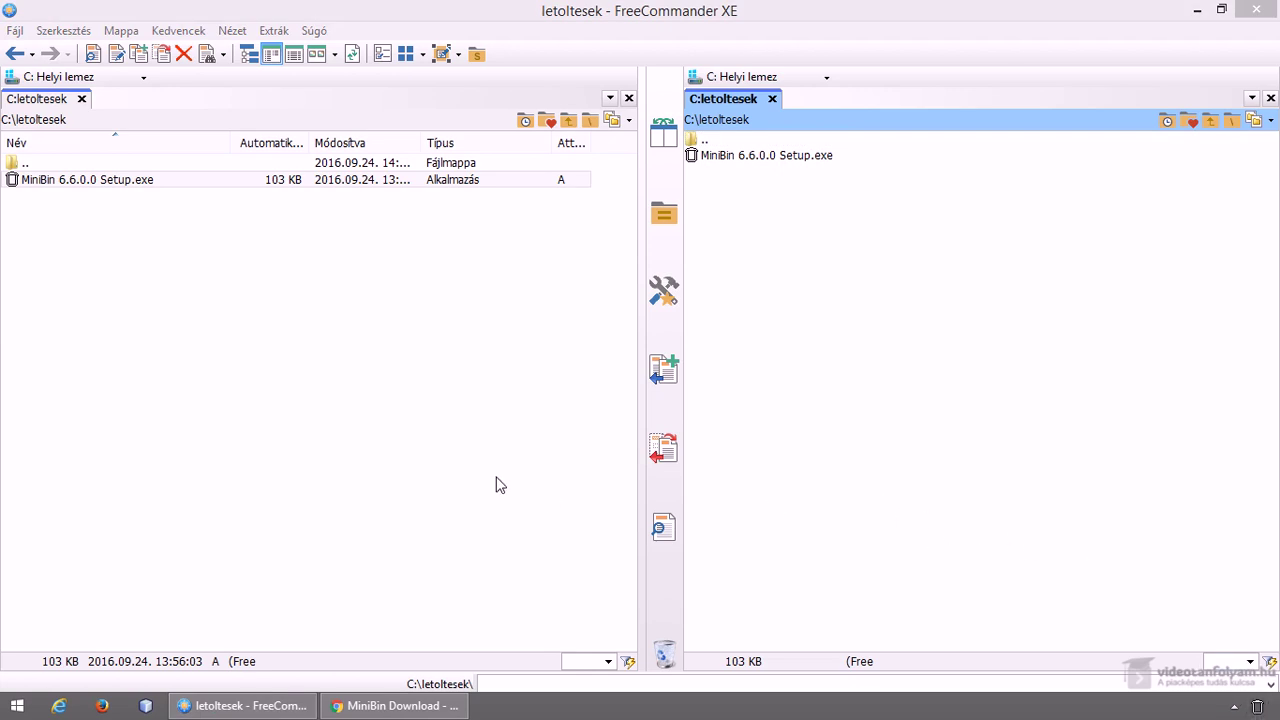
Enable Confirm Recycling in MiniBin's System Integration settings
{"action": "right_click", "coordinate": [1257, 710]}
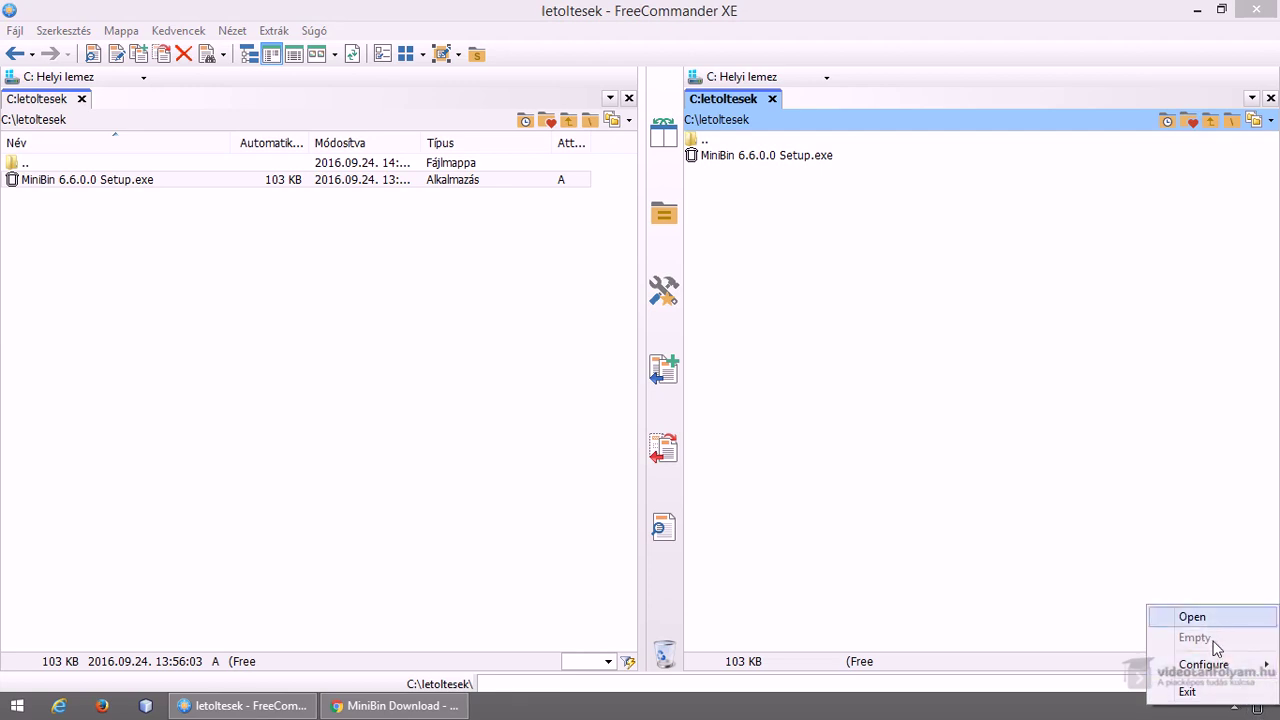
{"action": "mouse_move", "coordinate": [1219, 673]}
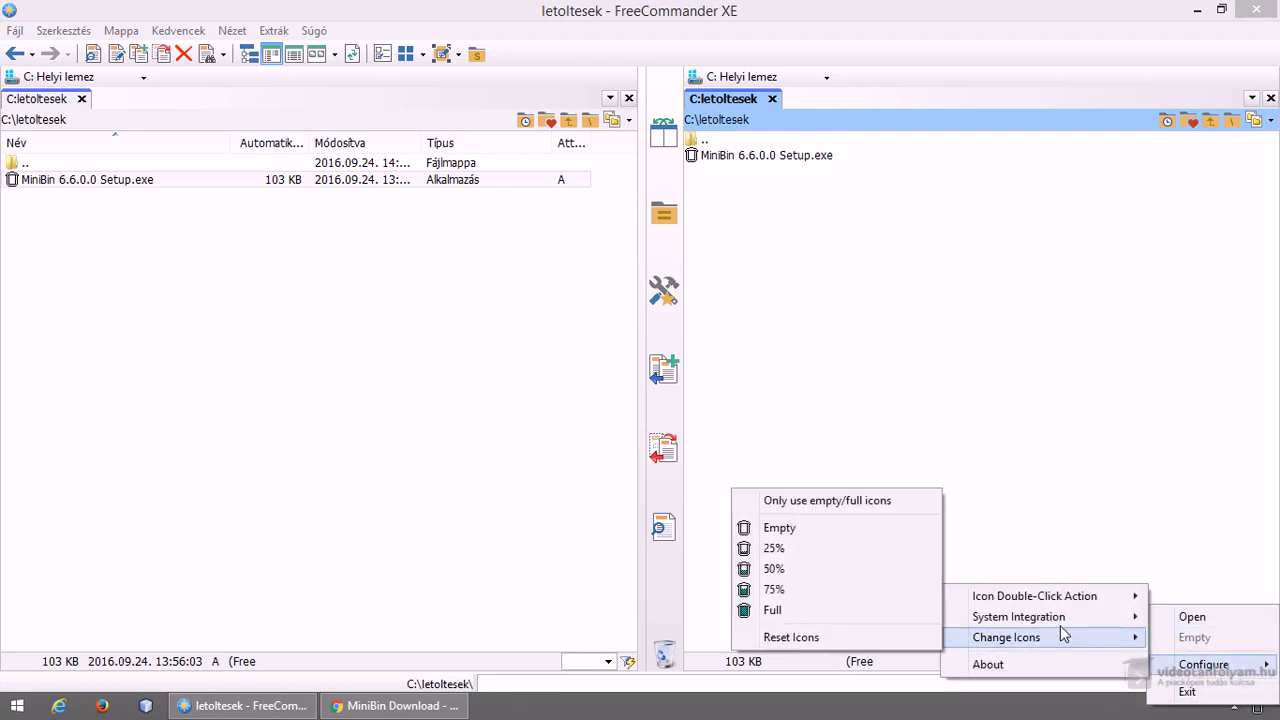
{"action": "mouse_move", "coordinate": [1063, 617]}
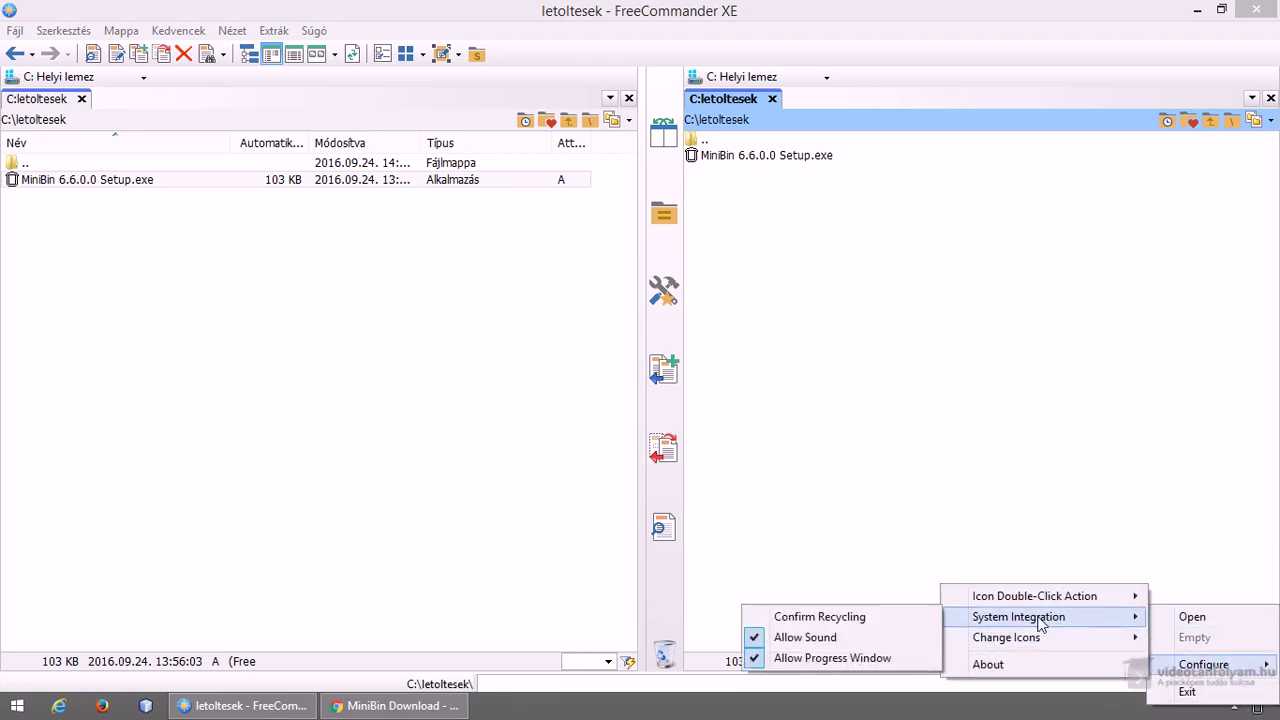
{"action": "left_click", "coordinate": [877, 617]}
Delete MiniBin 6.6.0.0 Setup.exe from C:\letoltesek to the Recycle Bin and decline its permanent deletion
{"action": "left_click", "coordinate": [112, 184]}
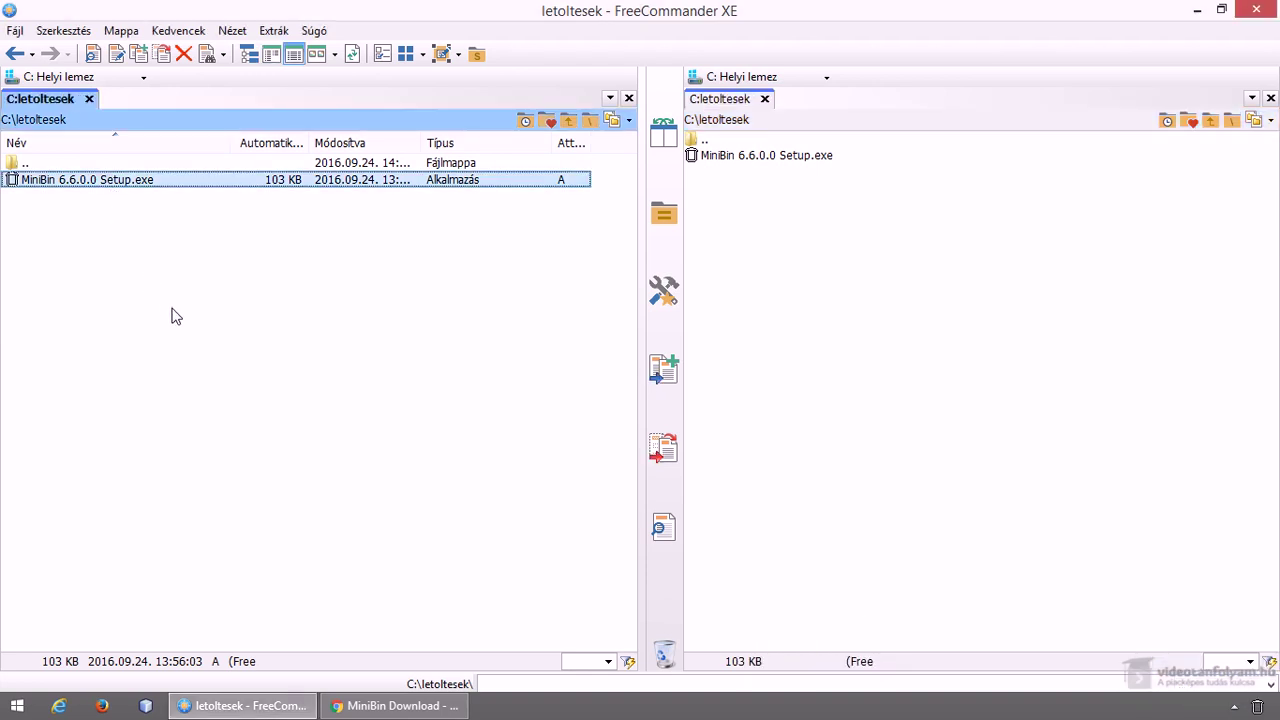
{"action": "key", "text": "Delete"}
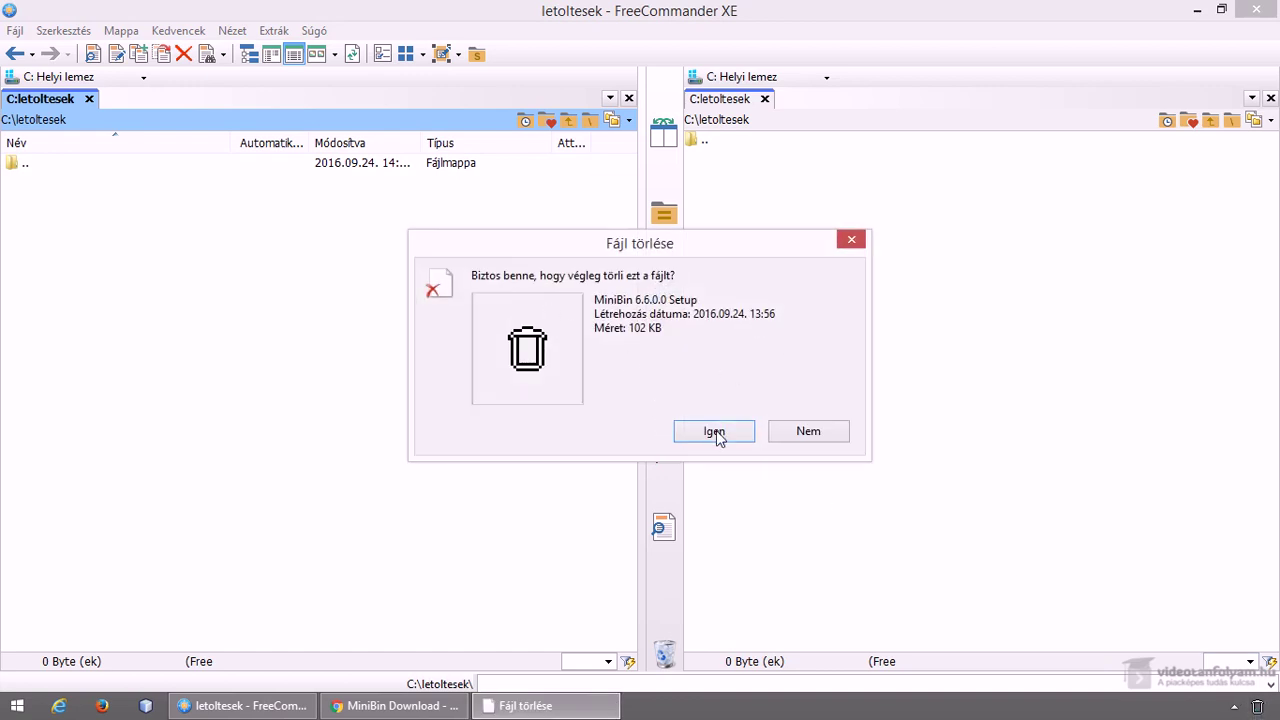
{"action": "left_click", "coordinate": [809, 431]}
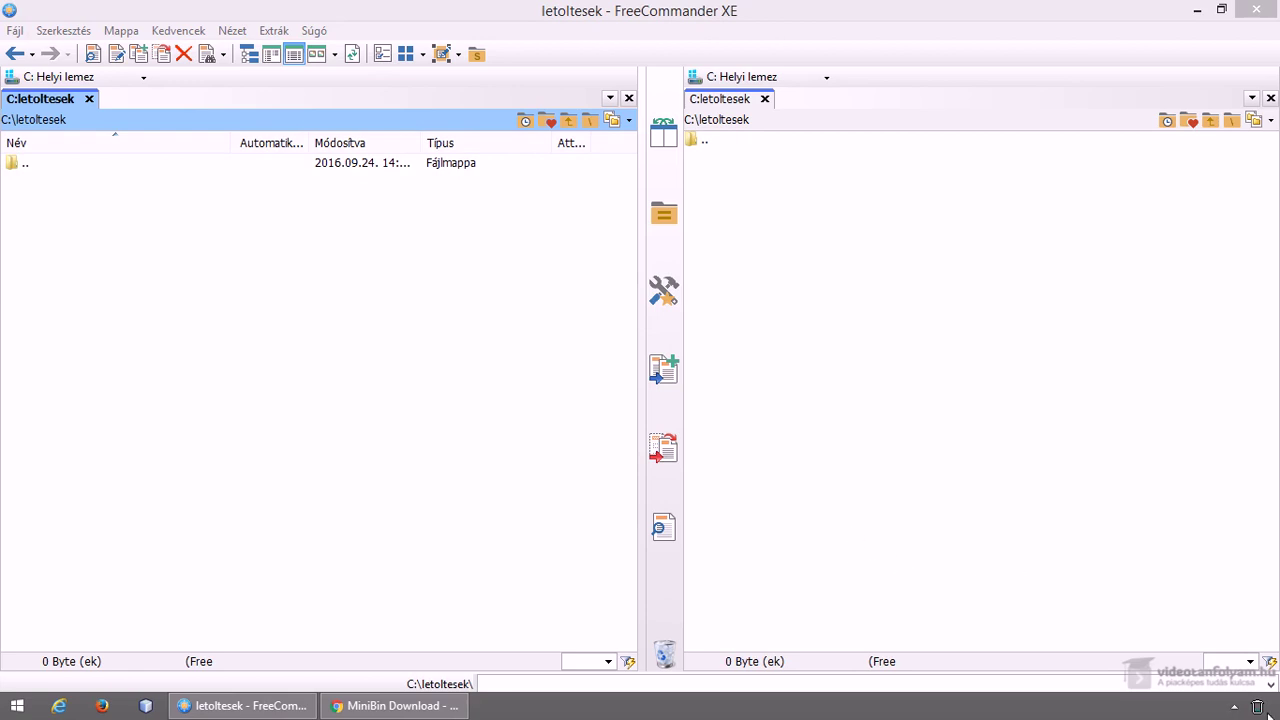
Start emptying the Recycle Bin from MiniBin's system tray icon and decline the permanent deletion
{"action": "mouse_move", "coordinate": [1265, 712]}
{"action": "double_click", "coordinate": [1258, 708]}
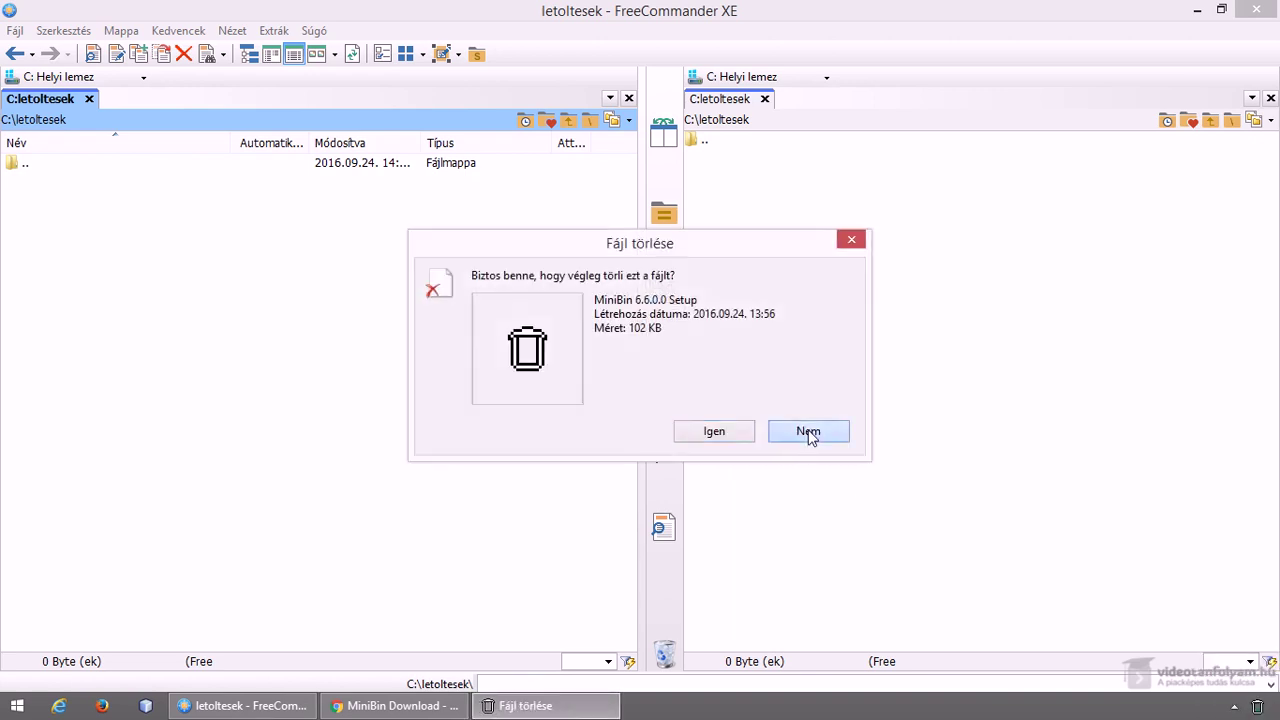
{"action": "left_click", "coordinate": [806, 431]}
Turn off Confirm Recycling in MiniBin's System Integration settings
{"action": "right_click", "coordinate": [1258, 708]}
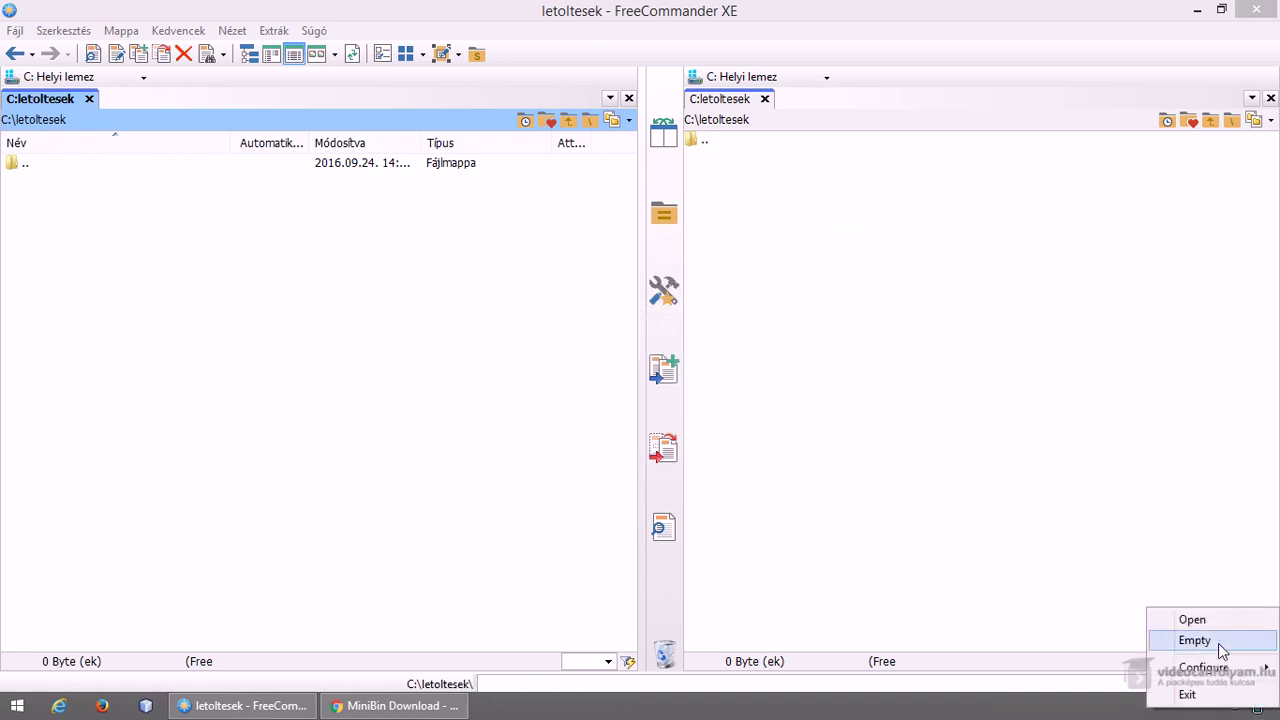
{"action": "mouse_move", "coordinate": [1060, 617]}
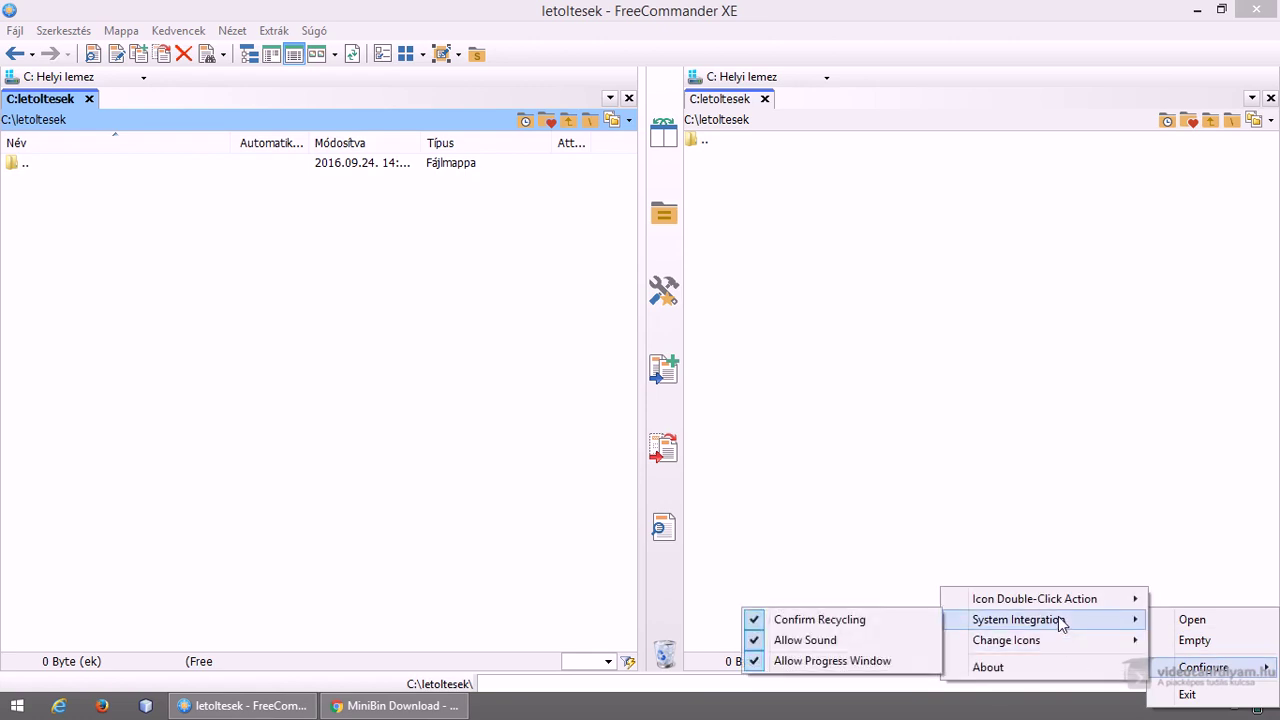
{"action": "left_click", "coordinate": [876, 618]}
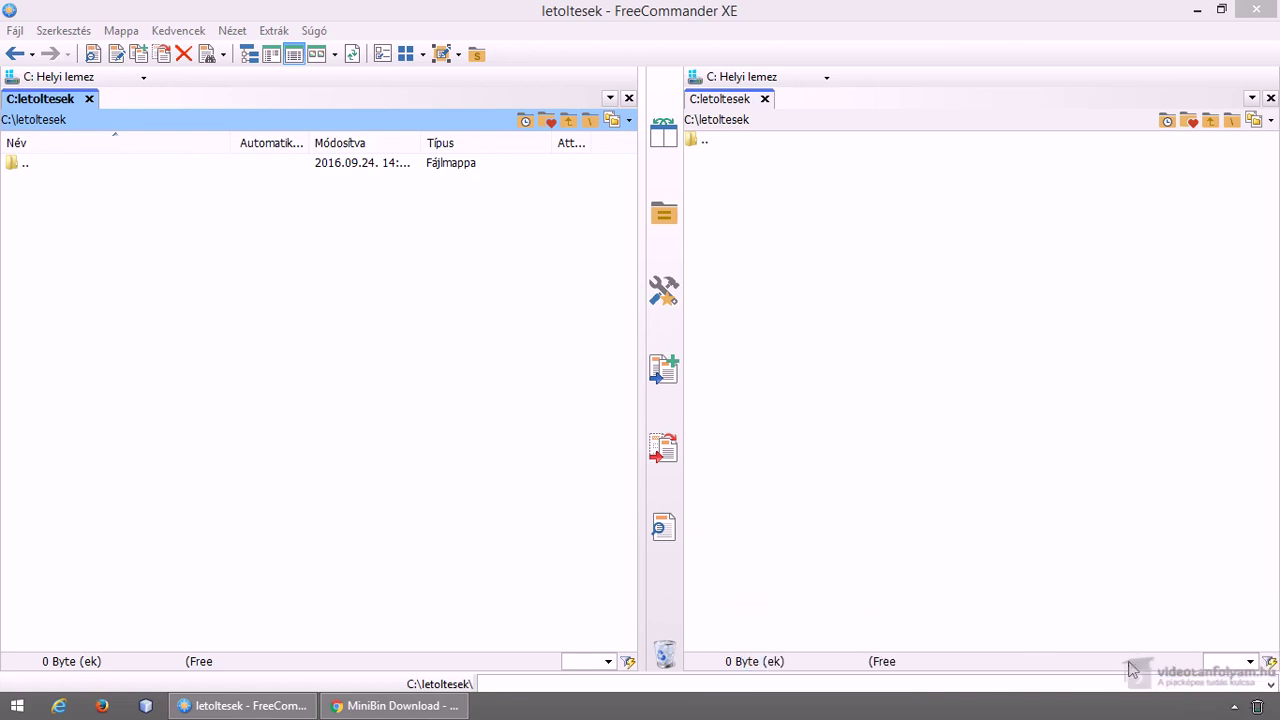